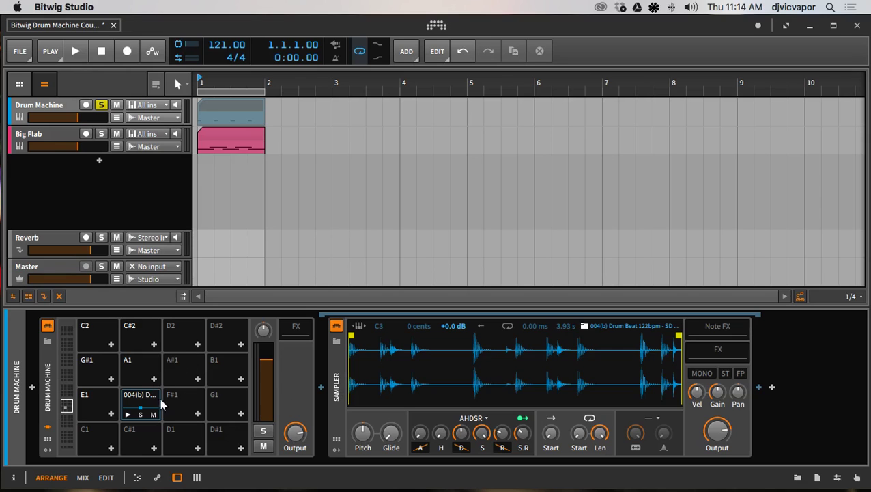
Trim the drum loop in the Sampler to its first hit by shortening the sample end, and audition the pad.
{"action": "left_click", "coordinate": [336, 363]}
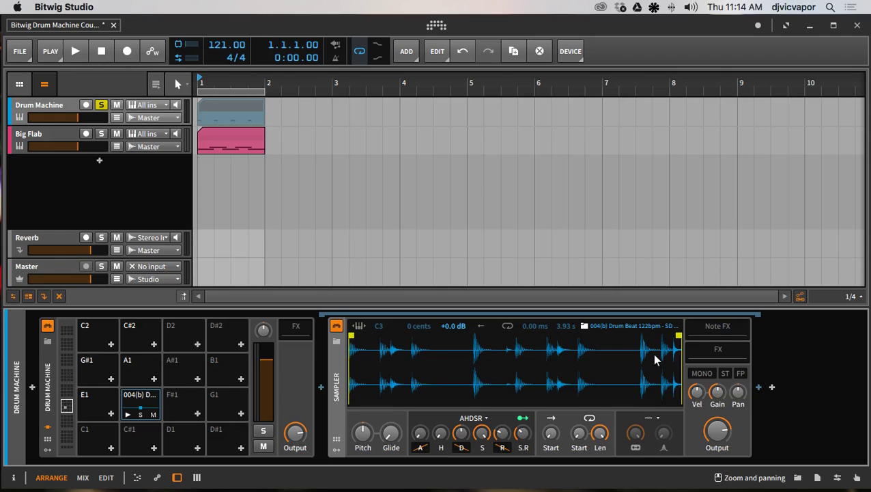
{"action": "left_click", "coordinate": [130, 414]}
{"action": "left_click_drag", "start_coordinate": [354, 335], "coordinate": [347, 335]}
{"action": "mouse_move", "coordinate": [678, 335]}
{"action": "left_mouse_down"}
{"action": "mouse_move", "coordinate": [453, 336]}
{"action": "mouse_move", "coordinate": [695, 339]}
{"action": "left_mouse_up"}
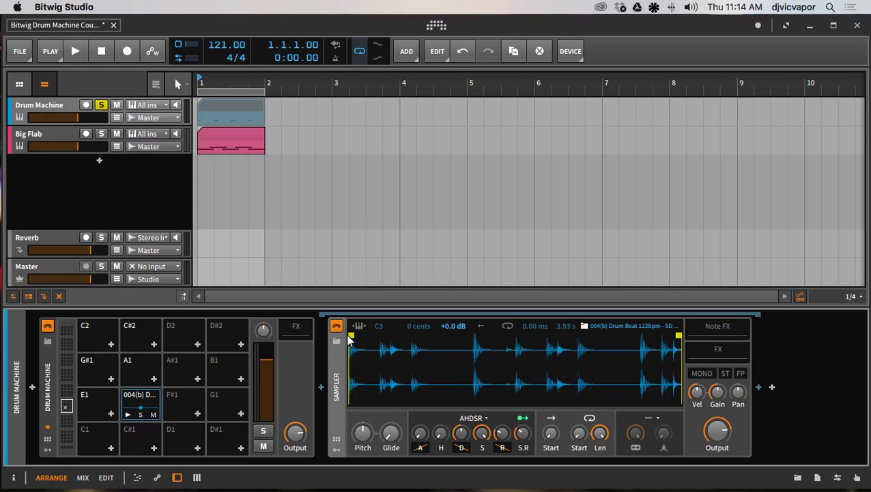
{"action": "mouse_move", "coordinate": [349, 339]}
{"action": "left_mouse_down"}
{"action": "mouse_move", "coordinate": [469, 342]}
{"action": "mouse_move", "coordinate": [345, 335]}
{"action": "left_mouse_up"}
{"action": "mouse_move", "coordinate": [678, 336]}
{"action": "left_mouse_down"}
{"action": "mouse_move", "coordinate": [413, 340]}
{"action": "mouse_move", "coordinate": [377, 355]}
{"action": "left_mouse_up"}
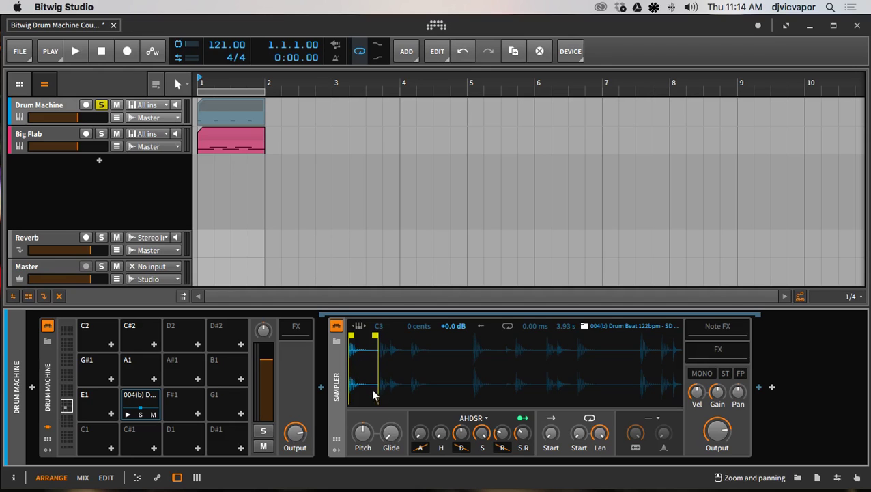
{"action": "mouse_move", "coordinate": [370, 407]}
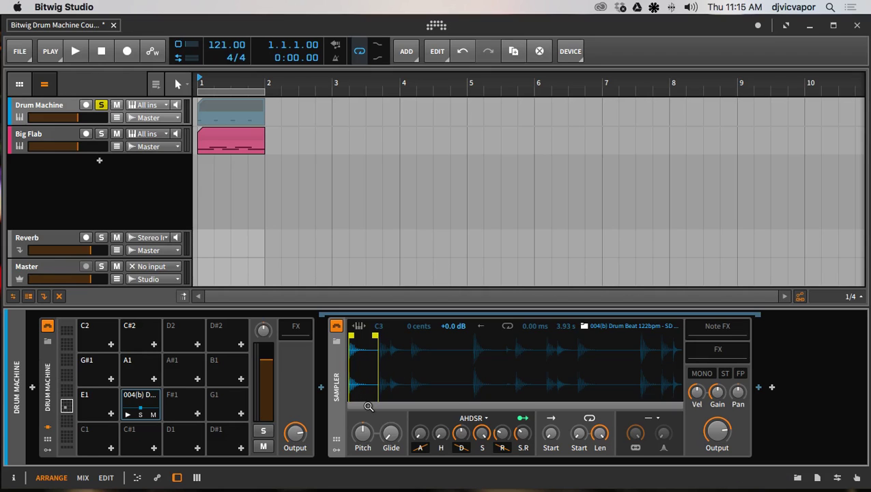
{"action": "mouse_move", "coordinate": [368, 407]}
{"action": "left_mouse_down"}
{"action": "mouse_move", "coordinate": [369, 474]}
{"action": "mouse_move", "coordinate": [384, 468]}
{"action": "left_mouse_up"}
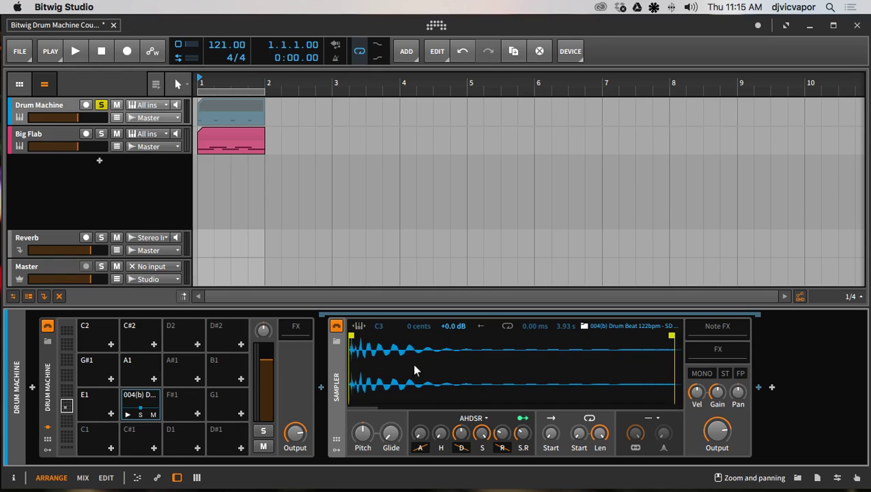
{"action": "left_click", "coordinate": [124, 417]}
Place the Sampler's loop end near the hit's tail at 339 ms and fine-tune the sample end just beyond it.
{"action": "right_click", "coordinate": [639, 365]}
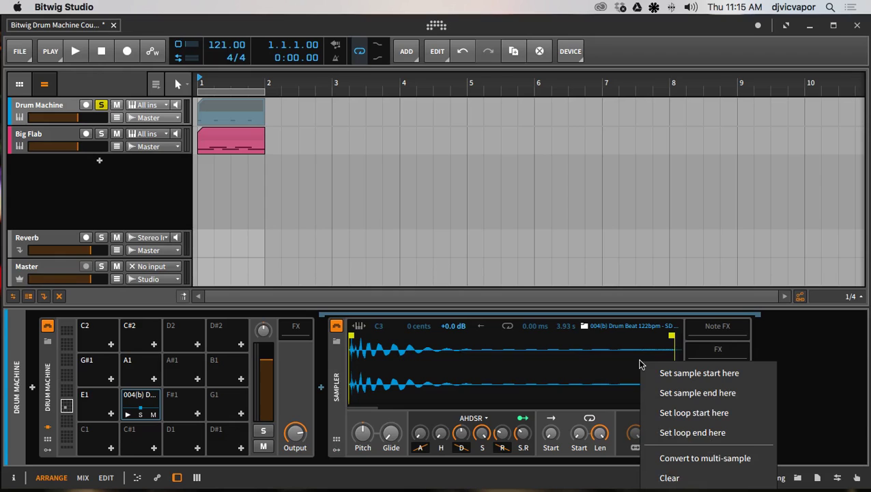
{"action": "left_click", "coordinate": [660, 353]}
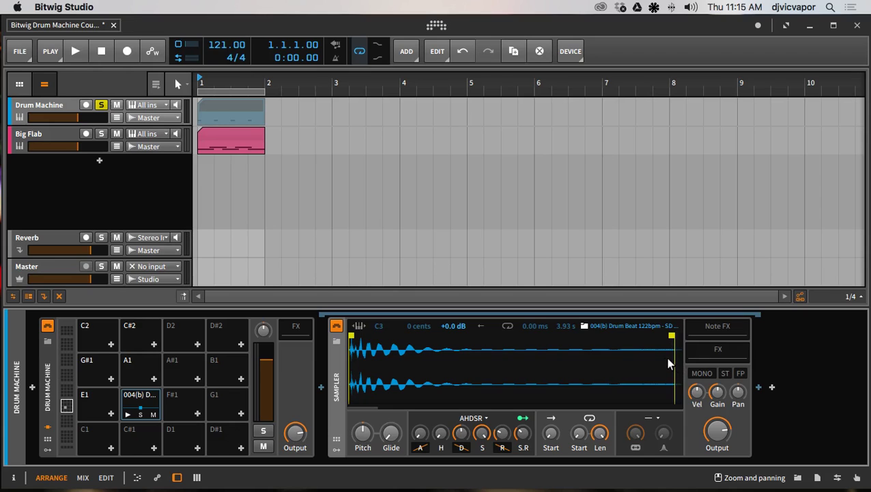
{"action": "right_click", "coordinate": [670, 363]}
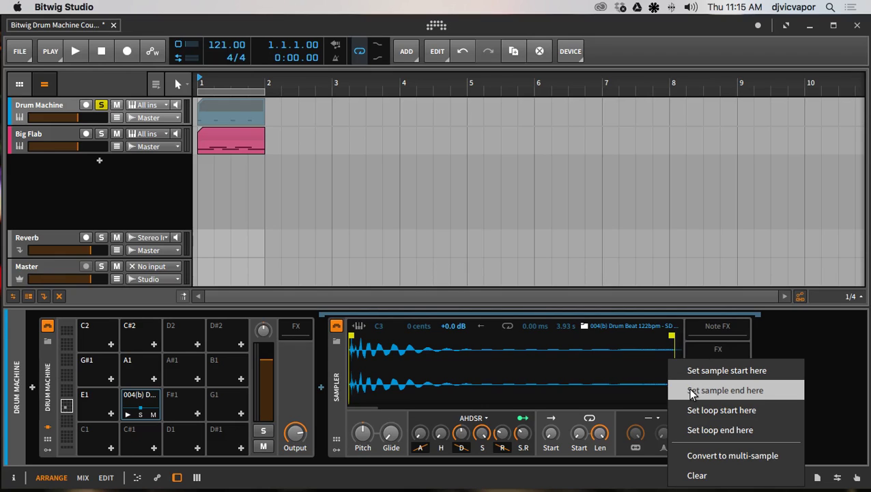
{"action": "left_click", "coordinate": [703, 429]}
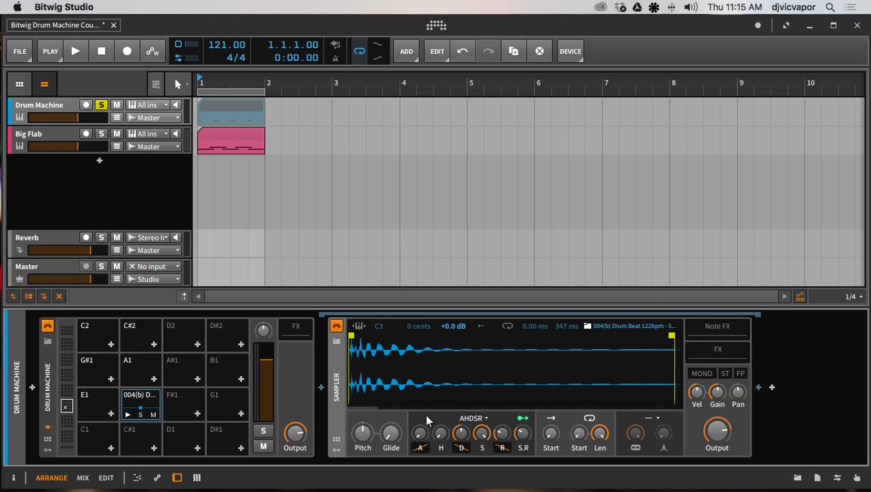
{"action": "left_click_drag", "start_coordinate": [375, 405], "coordinate": [377, 390]}
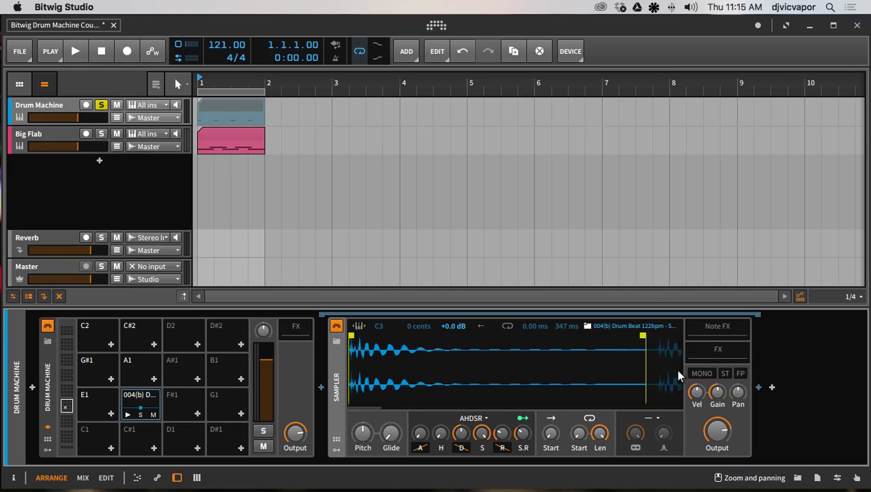
{"action": "right_click", "coordinate": [635, 360]}
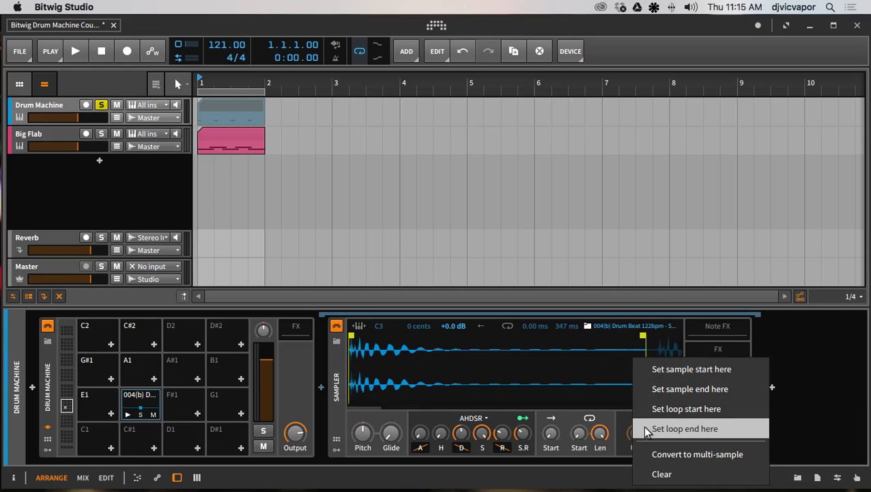
{"action": "left_click", "coordinate": [685, 428]}
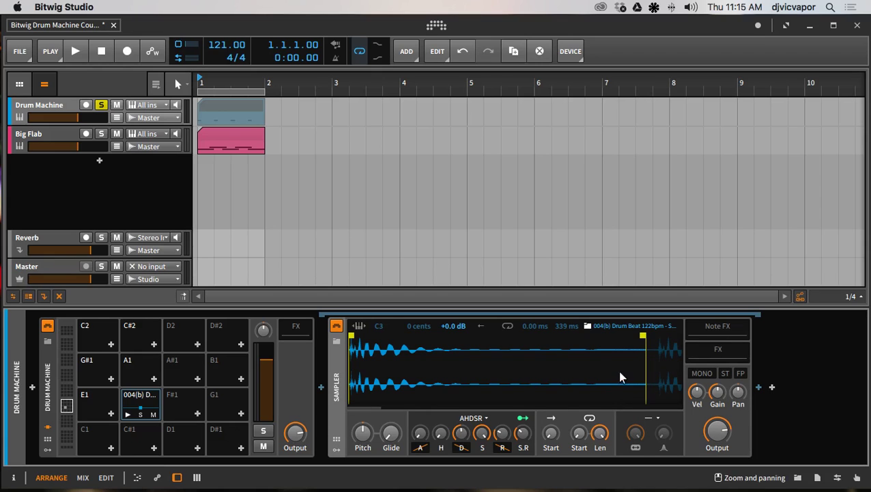
{"action": "mouse_move", "coordinate": [643, 336]}
{"action": "left_mouse_down"}
{"action": "mouse_move", "coordinate": [629, 328]}
{"action": "mouse_move", "coordinate": [653, 339]}
{"action": "left_mouse_up"}
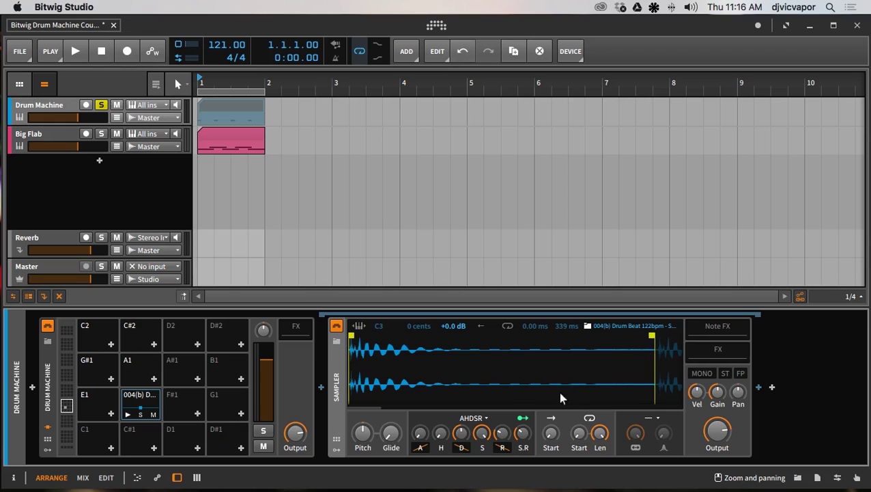
Turn on sample looping and shorten the loop to 325 ms.
{"action": "left_click", "coordinate": [506, 326]}
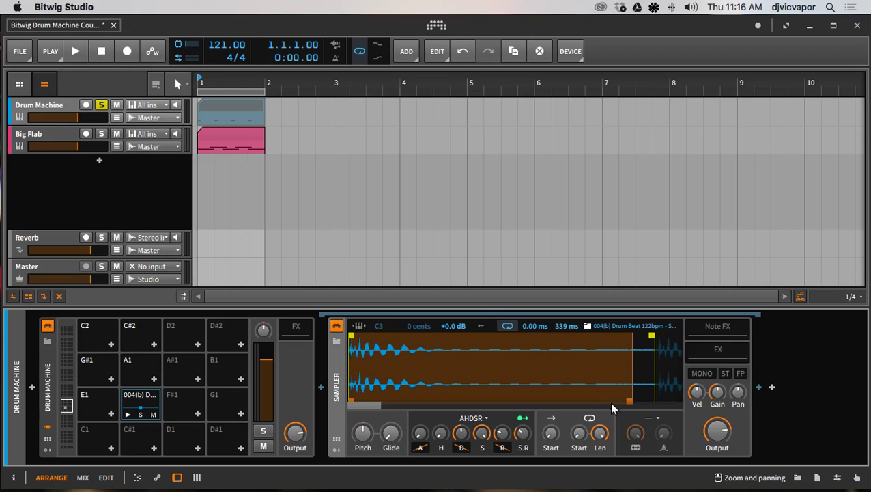
{"action": "left_click", "coordinate": [506, 325]}
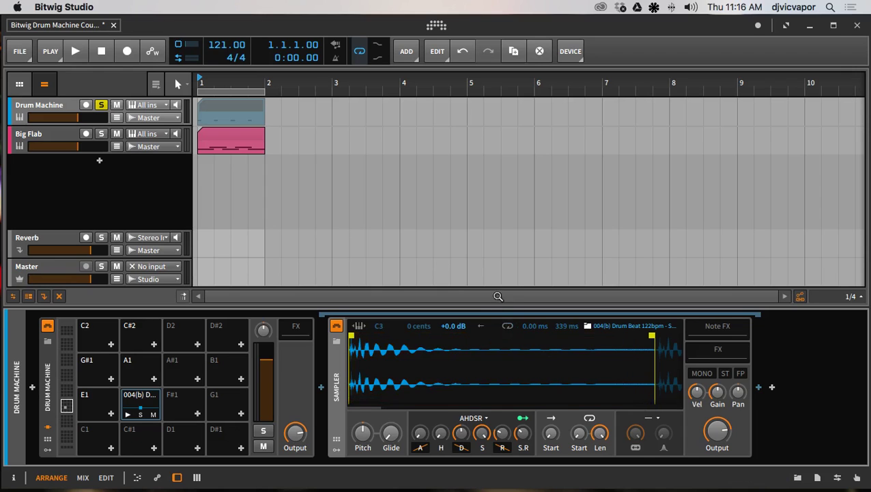
{"action": "left_click", "coordinate": [505, 326]}
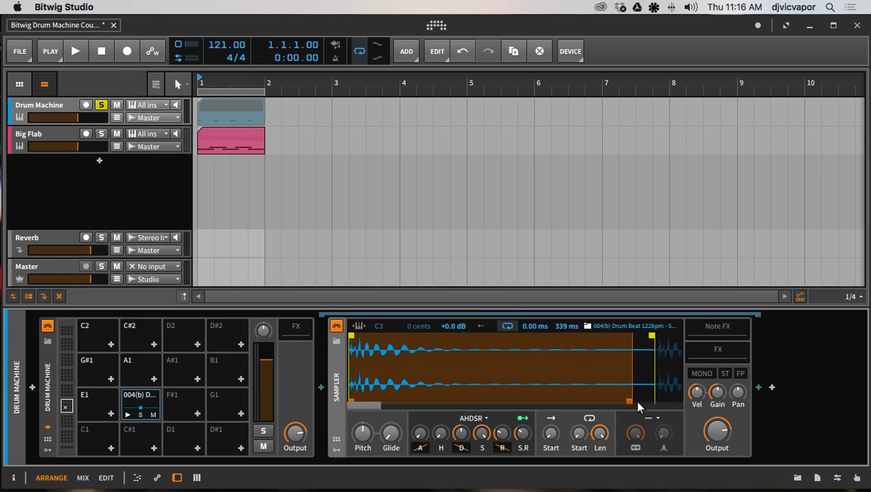
{"action": "mouse_move", "coordinate": [629, 401]}
{"action": "left_mouse_down"}
{"action": "mouse_move", "coordinate": [606, 400]}
{"action": "mouse_move", "coordinate": [663, 392]}
{"action": "mouse_move", "coordinate": [599, 401]}
{"action": "mouse_move", "coordinate": [623, 401]}
{"action": "left_mouse_up"}
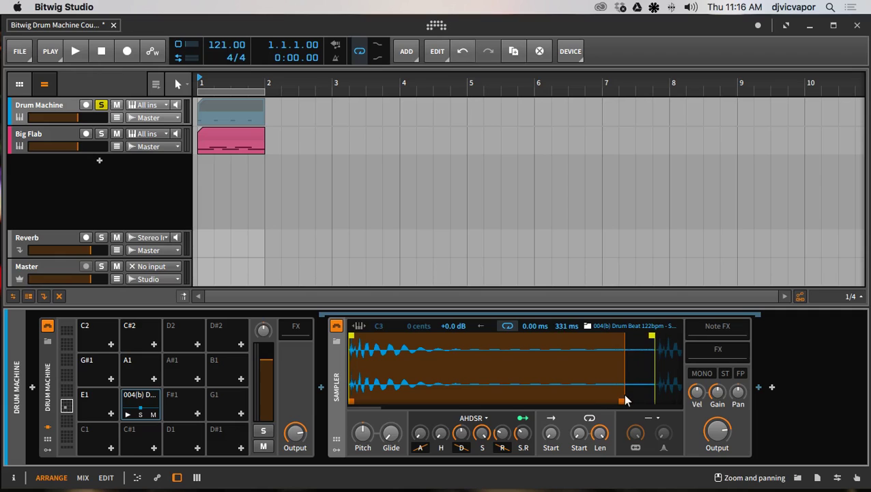
{"action": "mouse_move", "coordinate": [626, 400]}
{"action": "left_mouse_down"}
{"action": "mouse_move", "coordinate": [595, 401]}
{"action": "mouse_move", "coordinate": [621, 403]}
{"action": "left_mouse_up"}
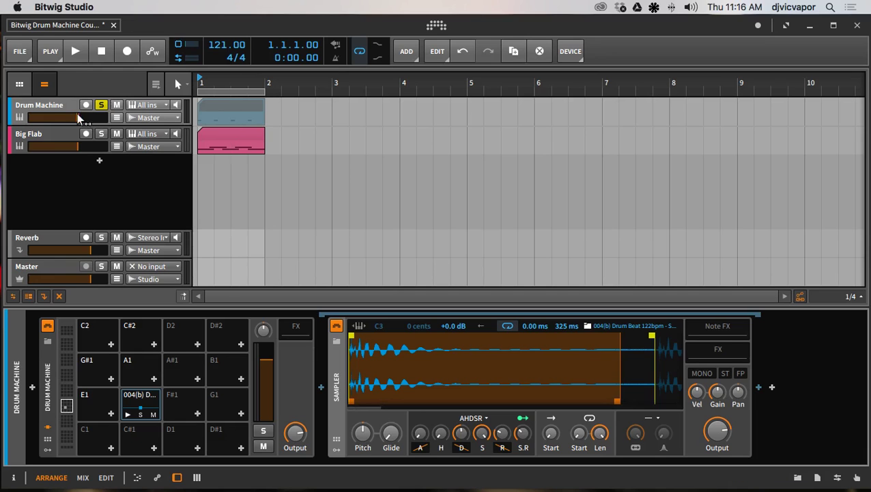
Play the pattern while trying shorter and longer loop lengths, finishing with a loop of 361 ms.
{"action": "left_click", "coordinate": [71, 50]}
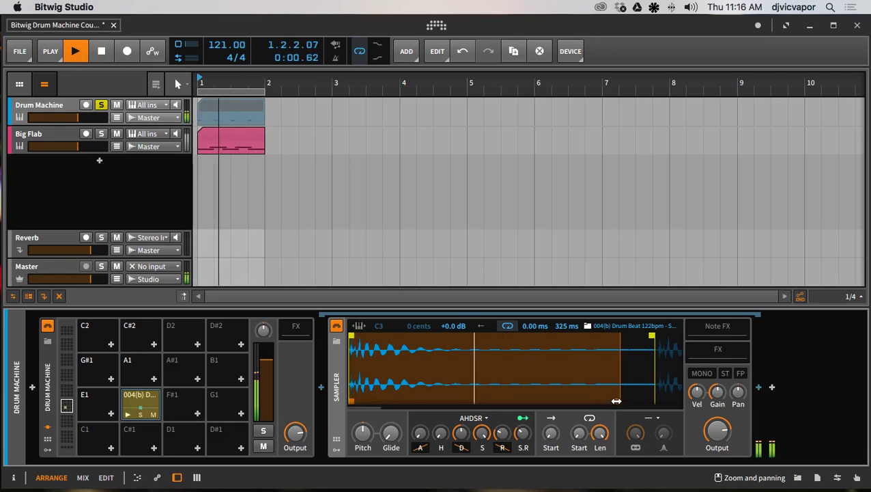
{"action": "left_click_drag", "start_coordinate": [614, 401], "coordinate": [483, 394]}
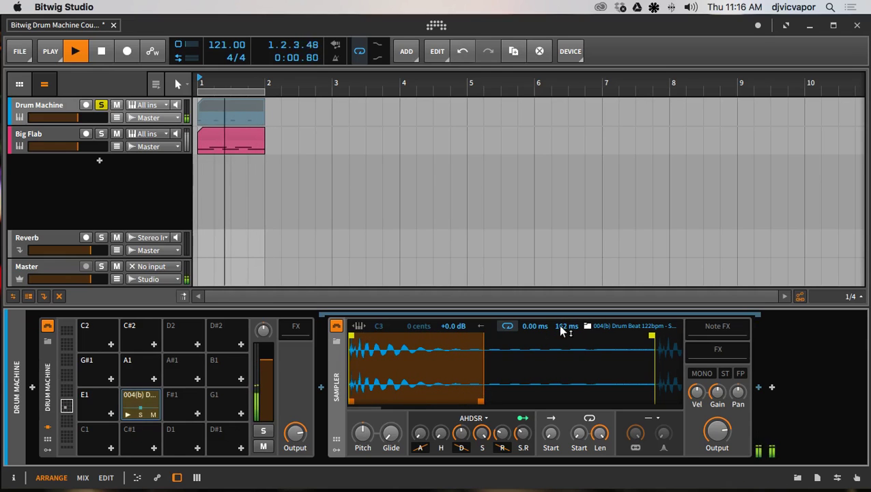
{"action": "left_click_drag", "start_coordinate": [564, 328], "coordinate": [564, 310]}
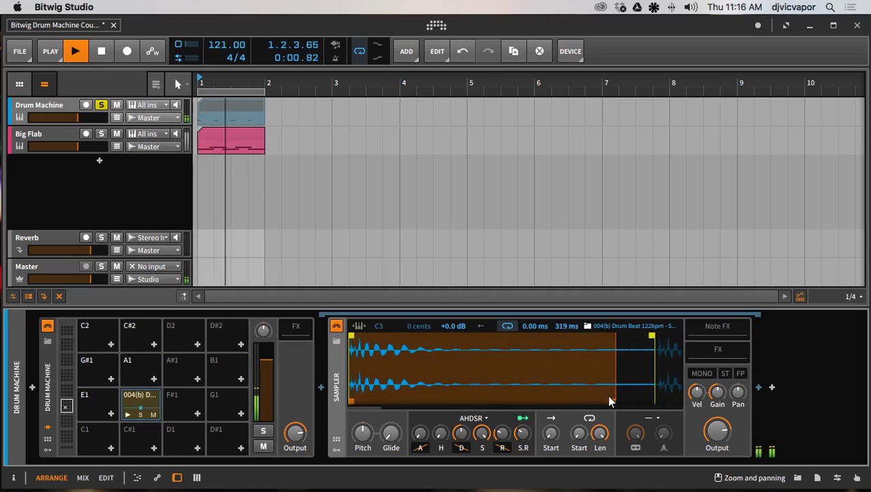
{"action": "left_click_drag", "start_coordinate": [620, 398], "coordinate": [648, 399]}
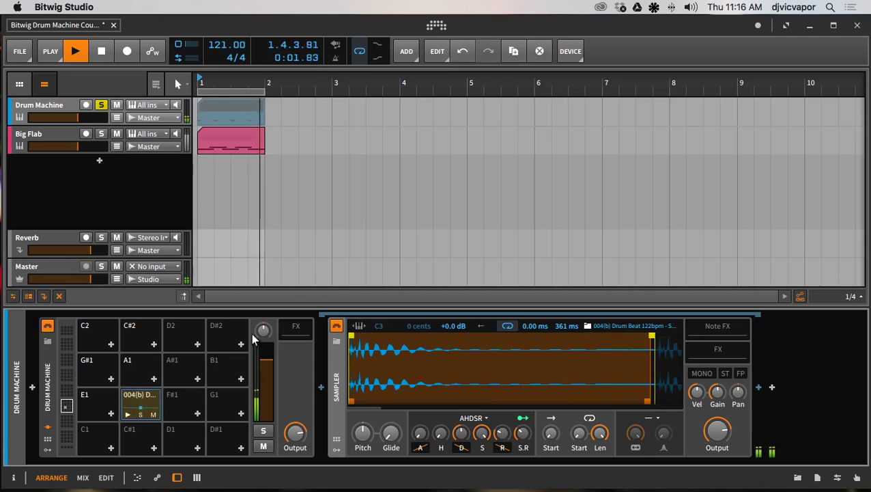
Extend the loop to the sample end marker at 366 ms and stop playback.
{"action": "left_click", "coordinate": [336, 439]}
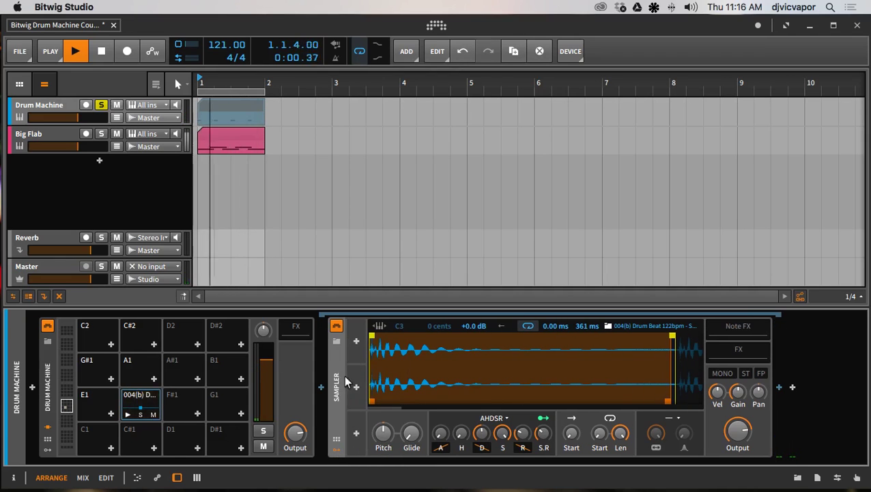
{"action": "left_click", "coordinate": [335, 450]}
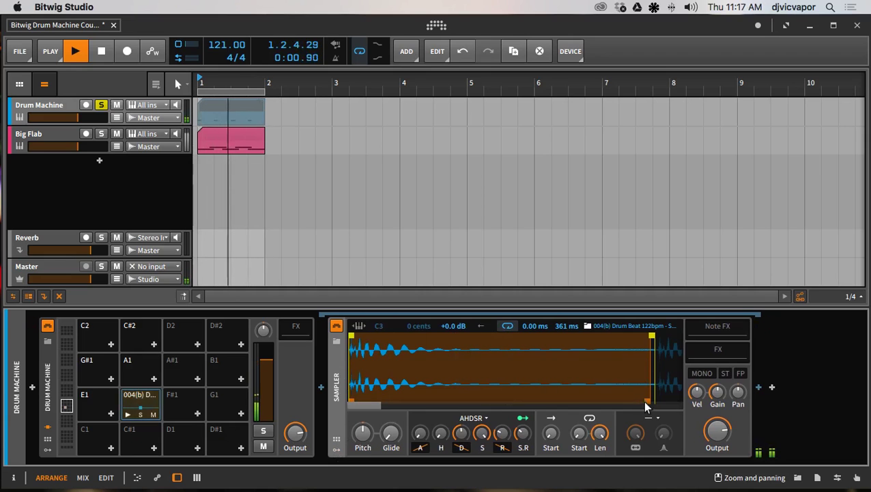
{"action": "mouse_move", "coordinate": [647, 402]}
{"action": "left_mouse_down"}
{"action": "mouse_move", "coordinate": [380, 418]}
{"action": "mouse_move", "coordinate": [653, 418]}
{"action": "left_mouse_up"}
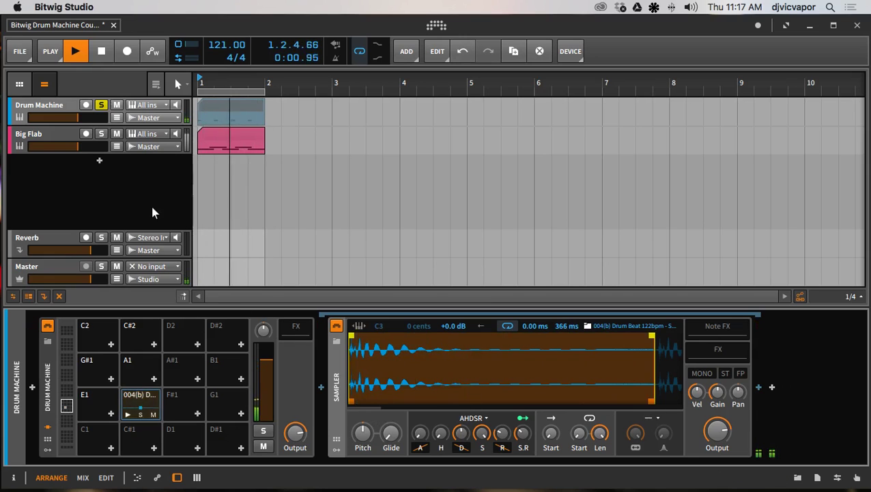
{"action": "key", "text": "space"}
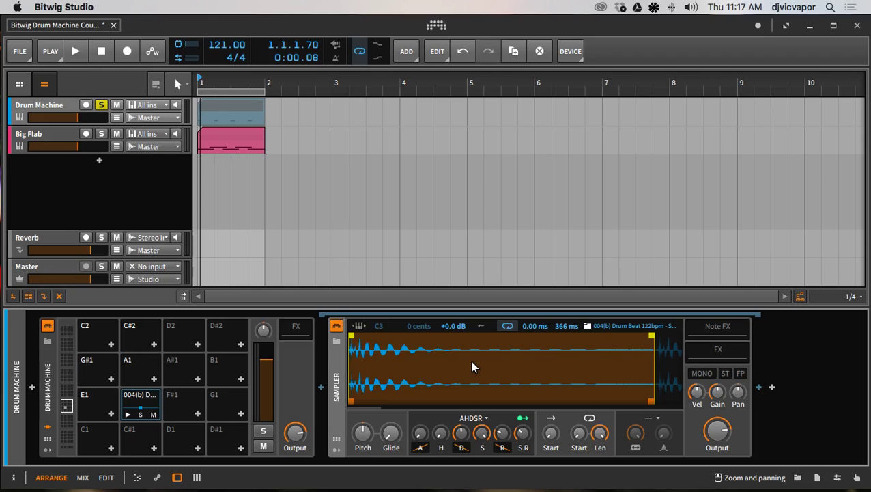
Open the Drum Machine clip in the piano roll and replace the E1 note on beat 1.2 with D2.
{"action": "left_click", "coordinate": [359, 326]}
{"action": "double_click", "coordinate": [220, 107]}
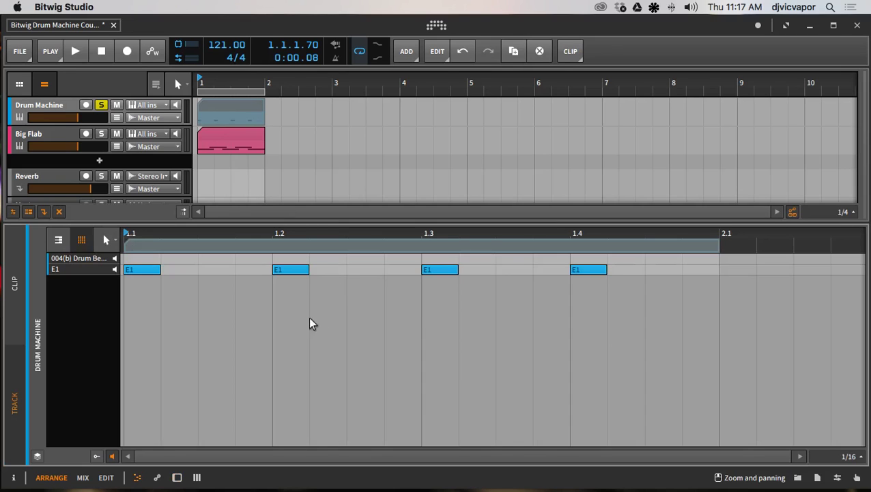
{"action": "left_click", "coordinate": [58, 240]}
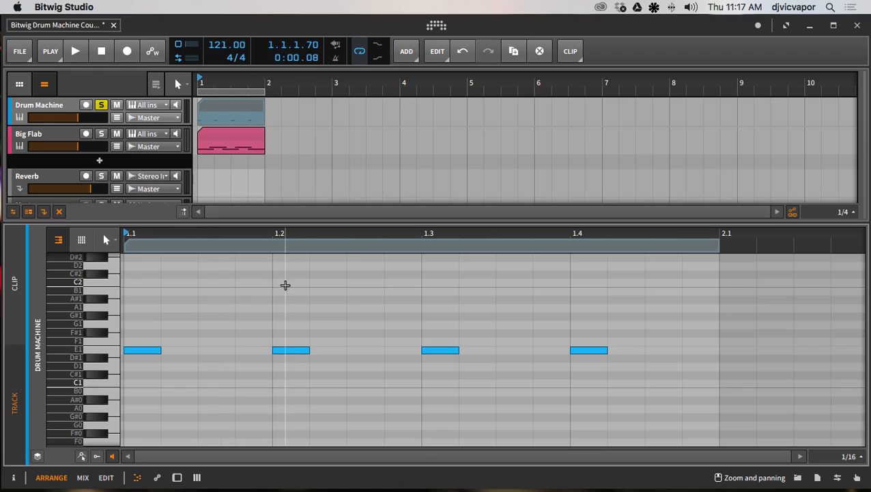
{"action": "double_click", "coordinate": [289, 266]}
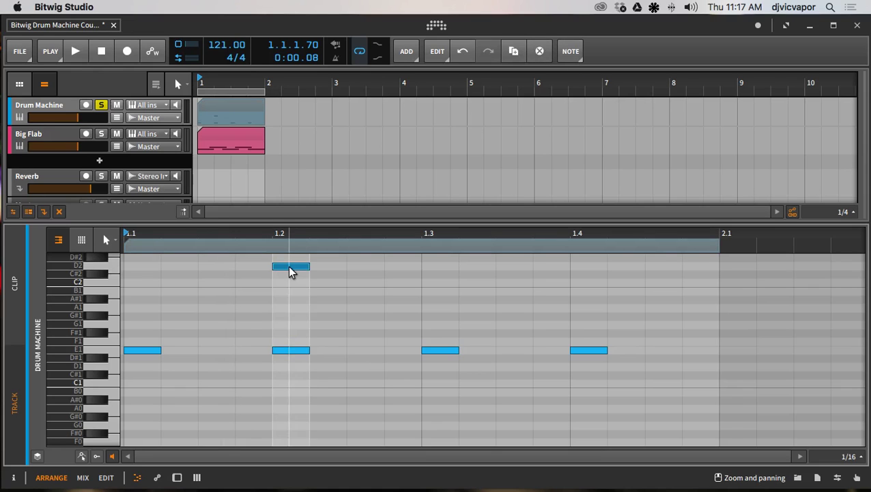
{"action": "left_click", "coordinate": [290, 349]}
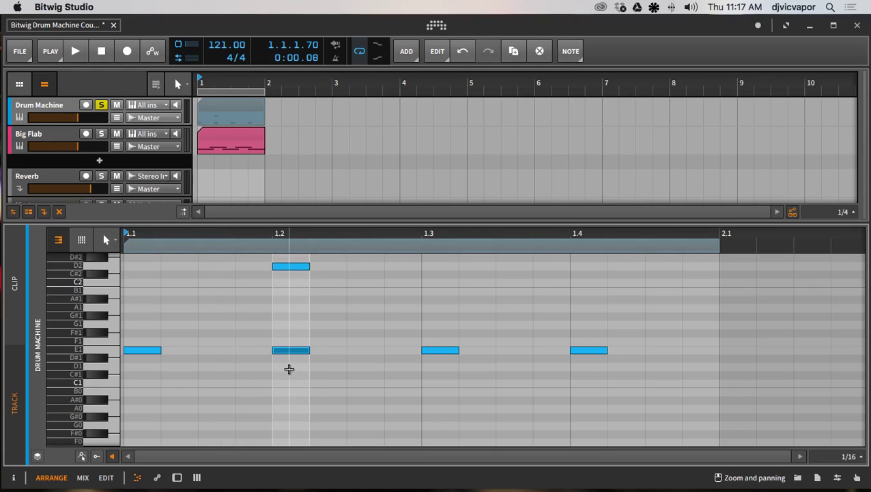
{"action": "key", "text": "Delete"}
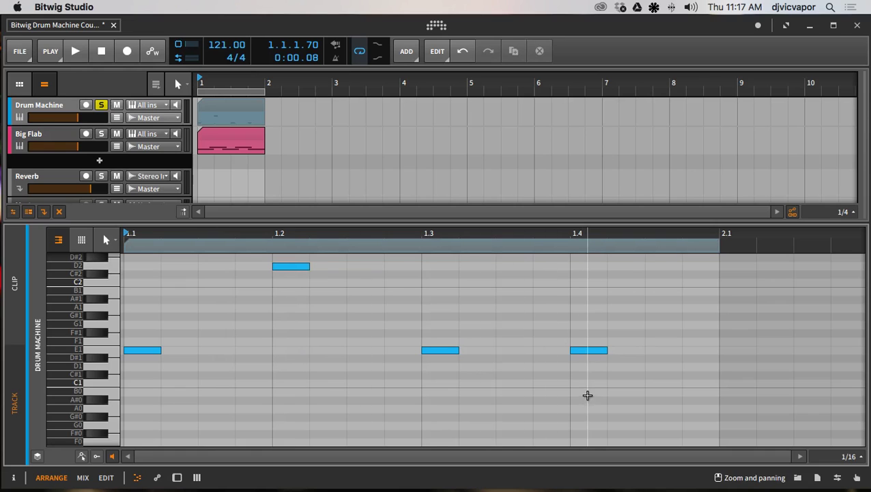
Replace the E1 note on beat 1.4 with an F0 note and remove the stray G1 note.
{"action": "scroll", "coordinate": [583, 391], "scroll_direction": "down", "scroll_amount": 3}
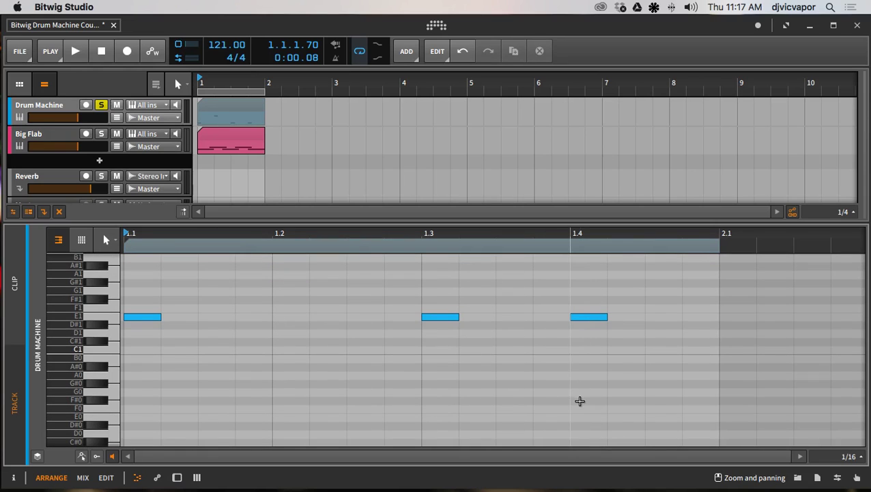
{"action": "double_click", "coordinate": [579, 410]}
{"action": "double_click", "coordinate": [584, 292]}
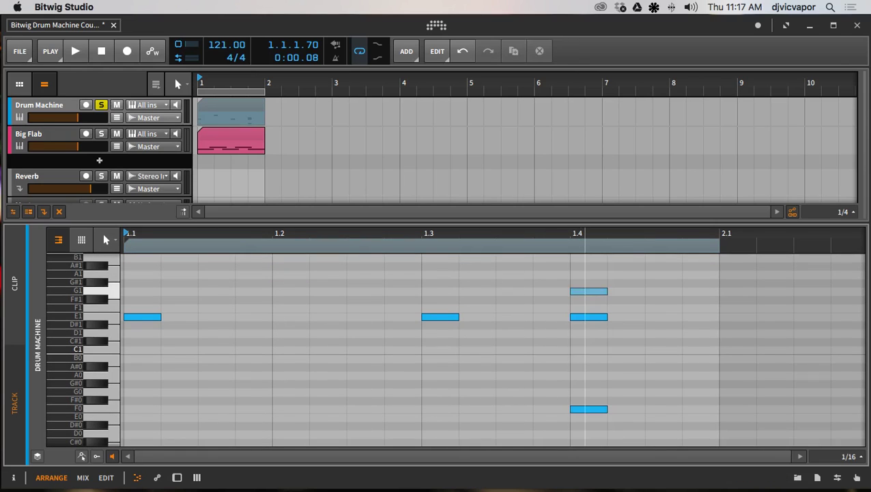
{"action": "left_click_drag", "start_coordinate": [589, 283], "coordinate": [585, 348]}
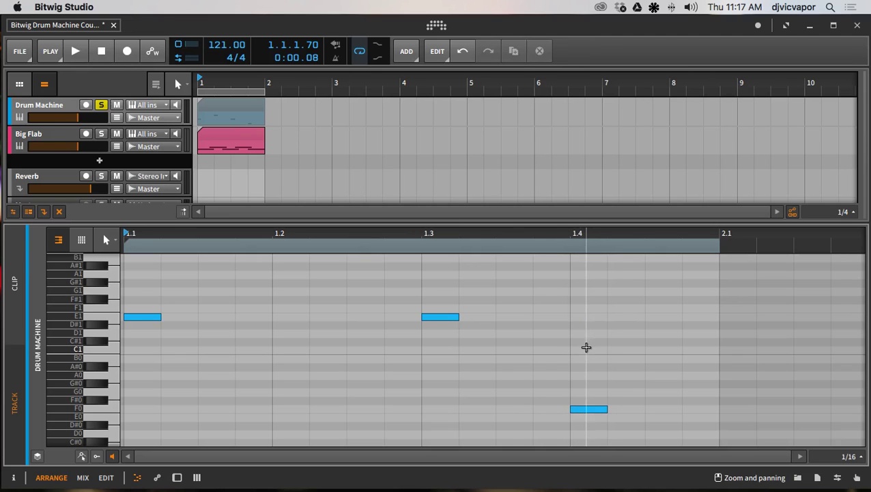
{"action": "left_click_drag", "start_coordinate": [443, 237], "coordinate": [345, 219]}
{"action": "scroll", "coordinate": [300, 330], "scroll_direction": "up", "scroll_amount": 2}
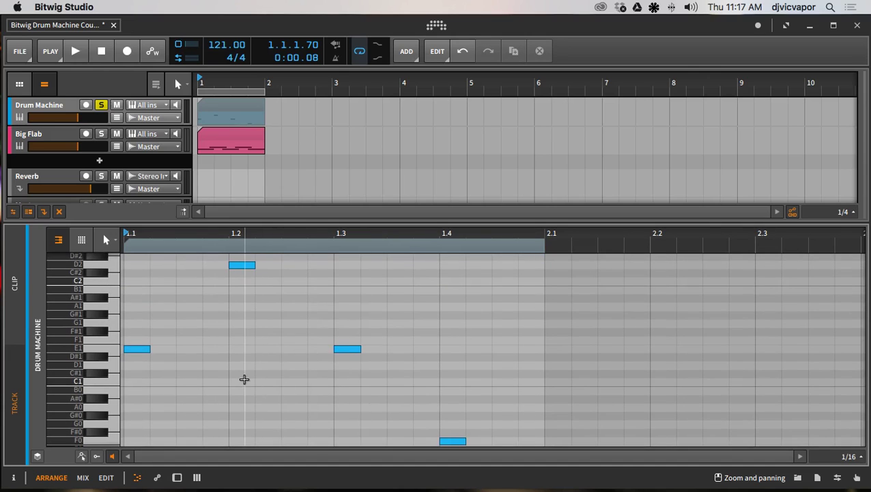
View the clip's notes in the drum editor and audition the pattern with the Sampler's keyboard tracking turned off.
{"action": "left_click", "coordinate": [83, 242]}
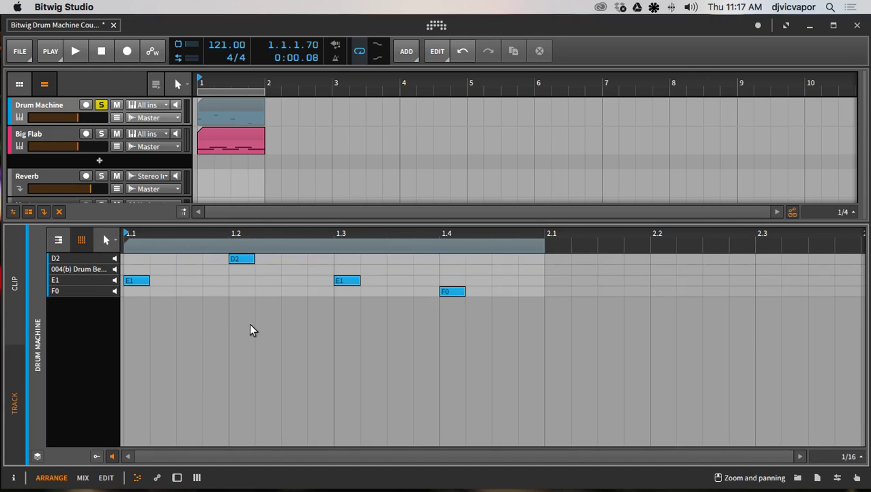
{"action": "left_click", "coordinate": [71, 111]}
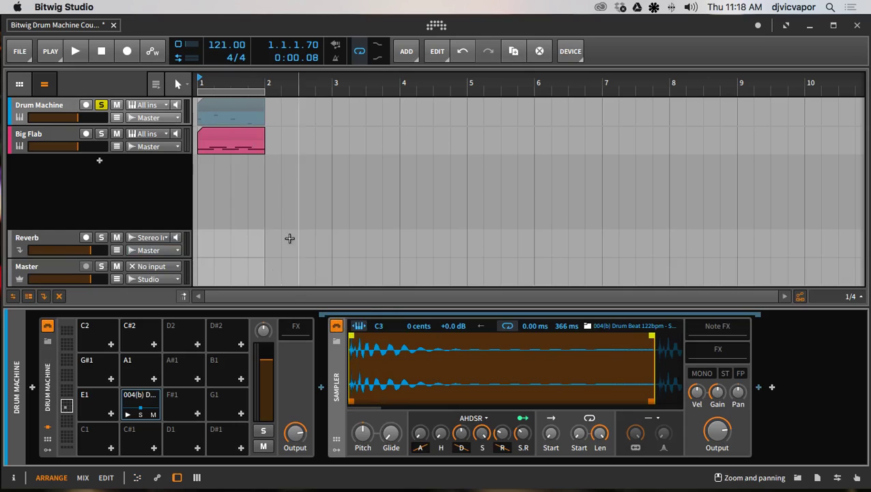
{"action": "left_click", "coordinate": [76, 51]}
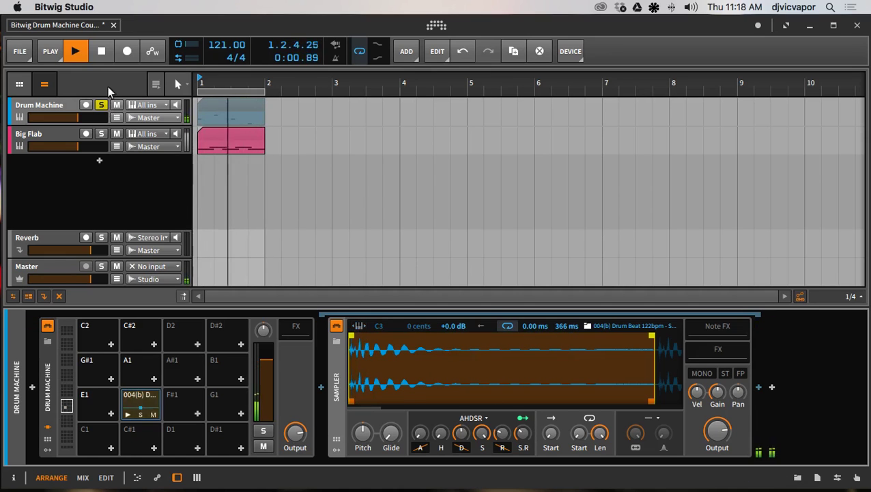
{"action": "left_click", "coordinate": [101, 53]}
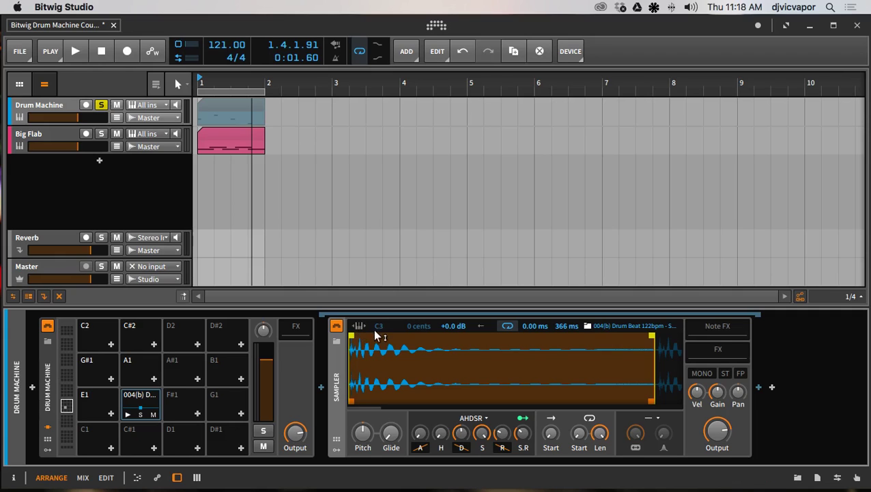
Turn the Sampler's keyboard tracking on and back off while looking at its root note and cents settings.
{"action": "left_click", "coordinate": [359, 325]}
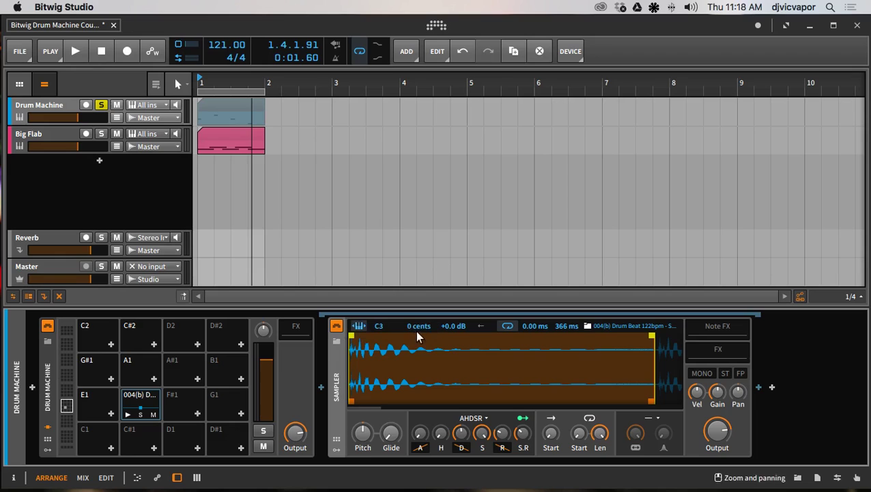
{"action": "mouse_move", "coordinate": [413, 326]}
{"action": "left_mouse_down"}
{"action": "mouse_move", "coordinate": [413, 301]}
{"action": "mouse_move", "coordinate": [413, 335]}
{"action": "mouse_move", "coordinate": [413, 326]}
{"action": "left_mouse_up"}
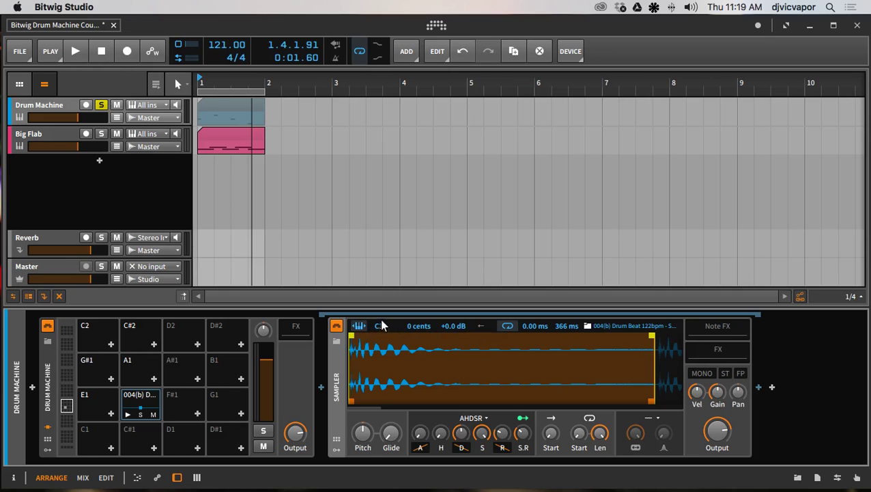
{"action": "left_click", "coordinate": [362, 327]}
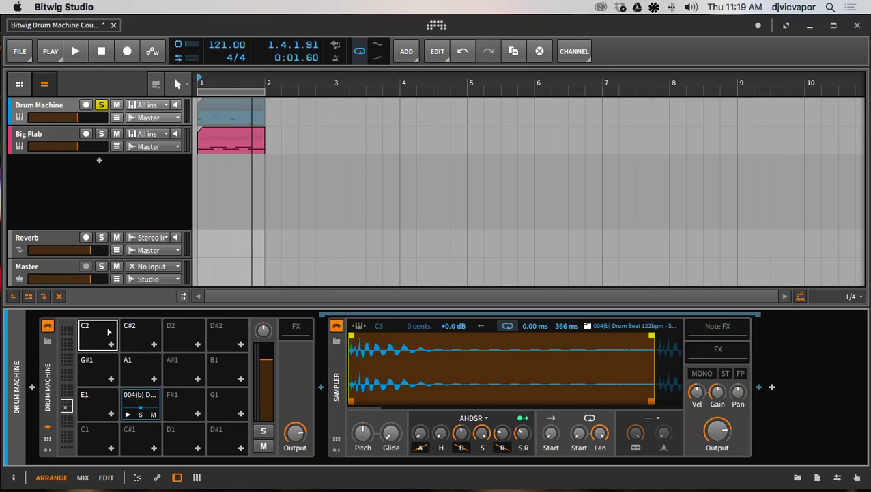
Move the drum sample from the F1 pad to the C3 pad, using C2 as an intermediate pad.
{"action": "scroll", "coordinate": [69, 403], "scroll_direction": "up", "scroll_amount": 4}
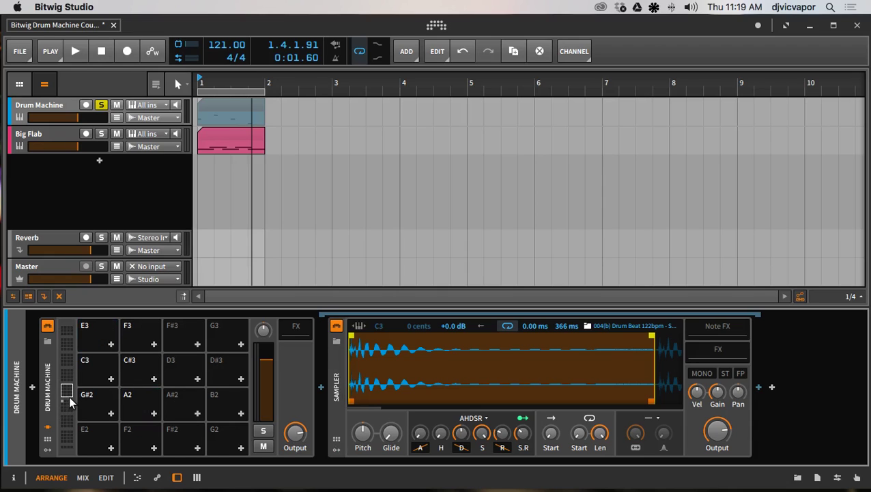
{"action": "left_click_drag", "start_coordinate": [73, 396], "coordinate": [66, 405]}
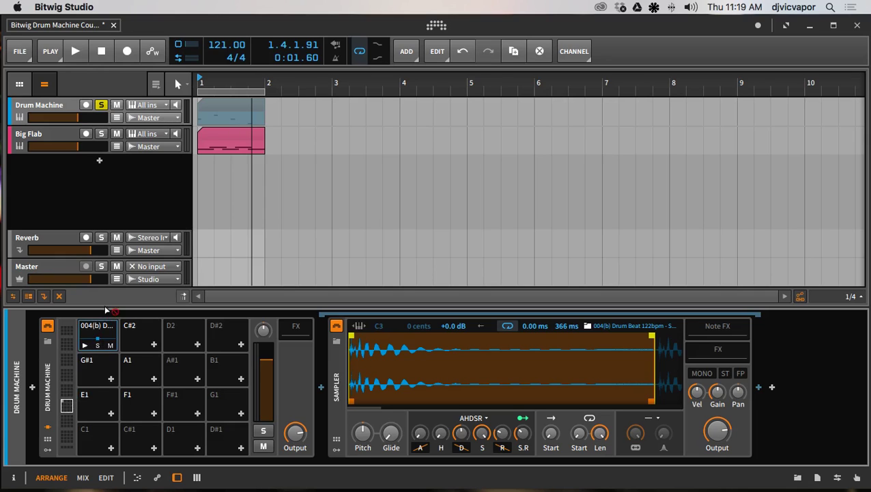
{"action": "left_click", "coordinate": [103, 326]}
{"action": "left_click", "coordinate": [68, 393]}
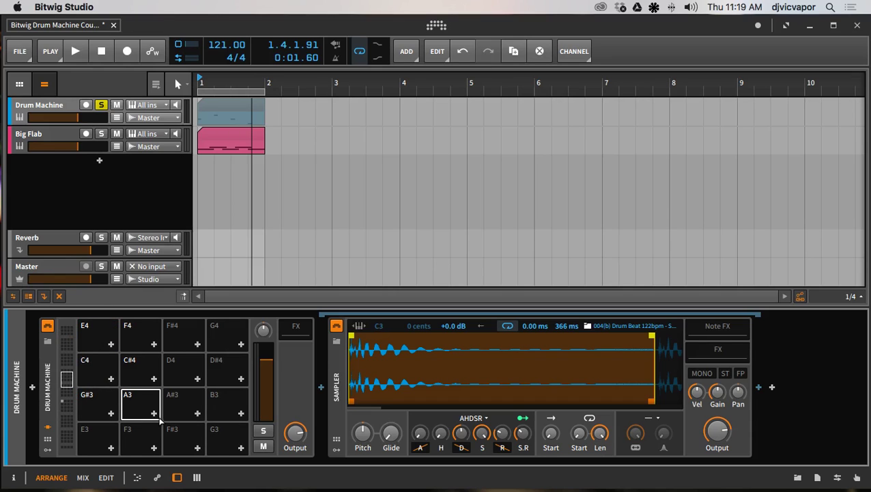
{"action": "left_click", "coordinate": [68, 406]}
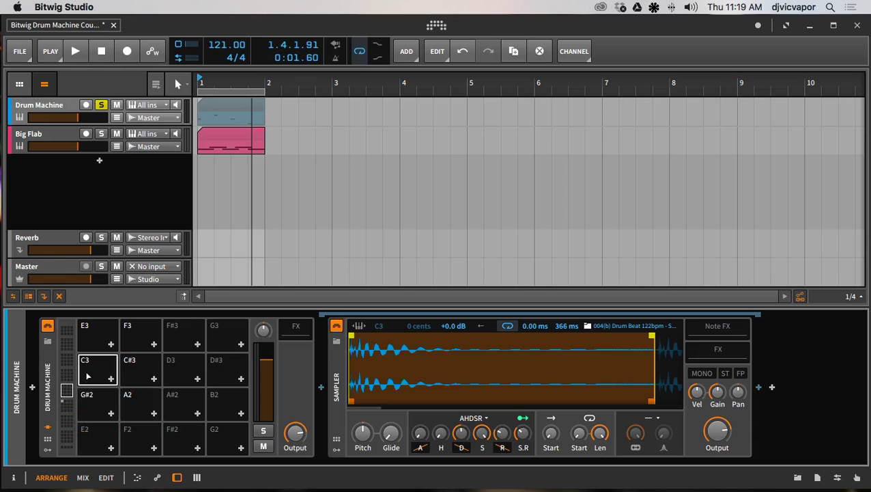
{"action": "mouse_move", "coordinate": [89, 378]}
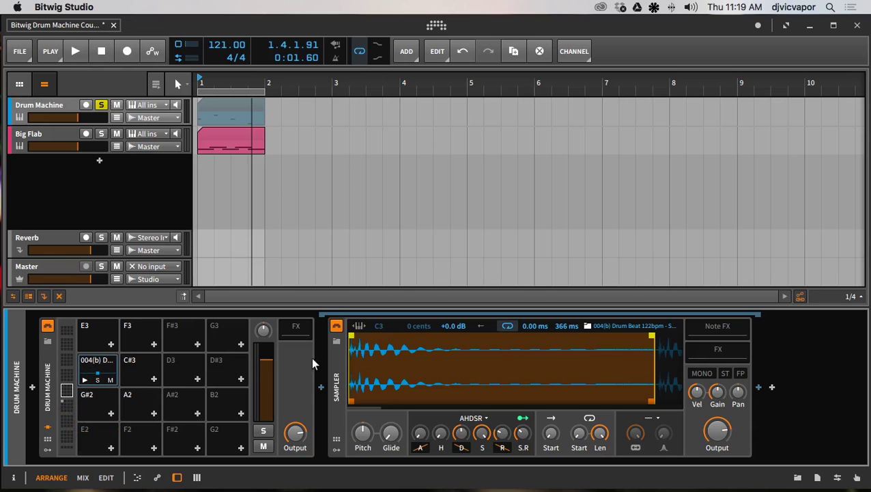
Open the Drum Machine clip in the piano roll and move the E1 note on beat 1.1 up to C3.
{"action": "double_click", "coordinate": [232, 108]}
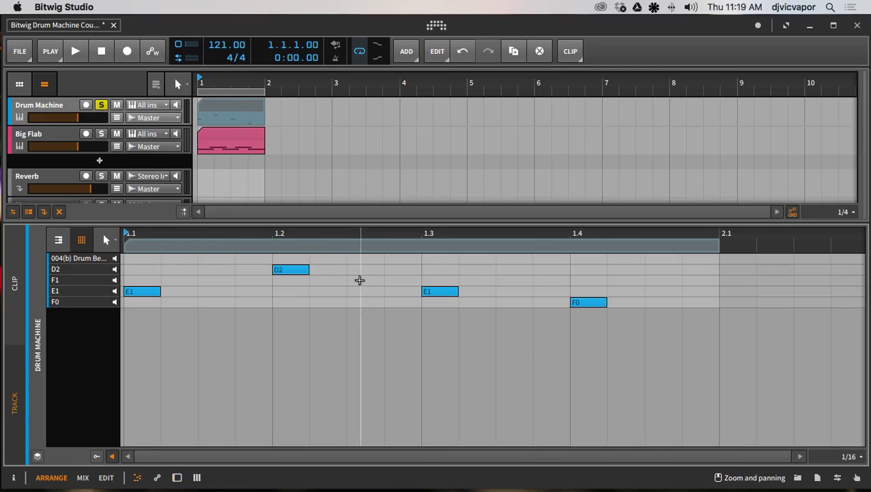
{"action": "left_click", "coordinate": [58, 240]}
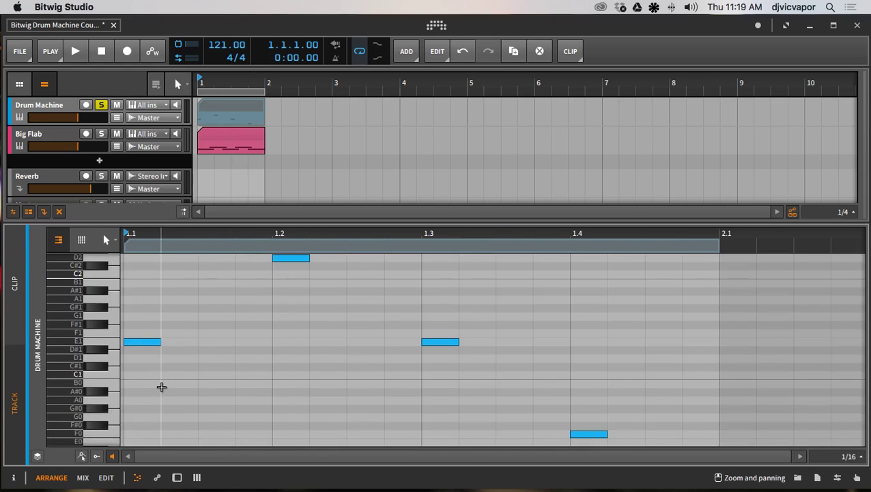
{"action": "left_click_drag", "start_coordinate": [157, 384], "coordinate": [142, 333]}
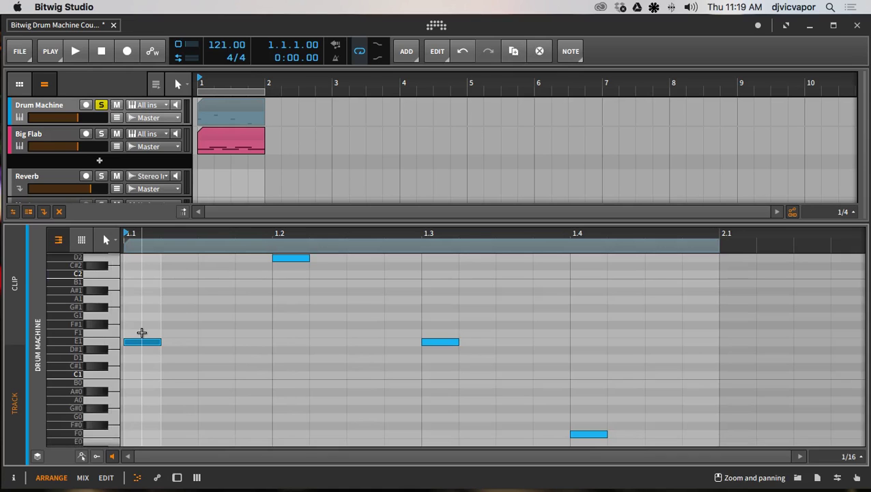
{"action": "key", "text": "shift+Up"}
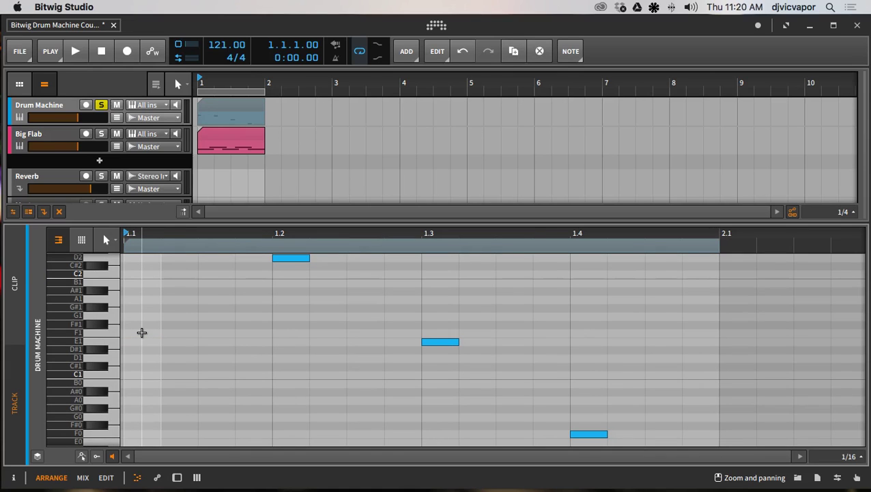
{"action": "scroll", "coordinate": [141, 333], "scroll_direction": "up", "scroll_amount": 5}
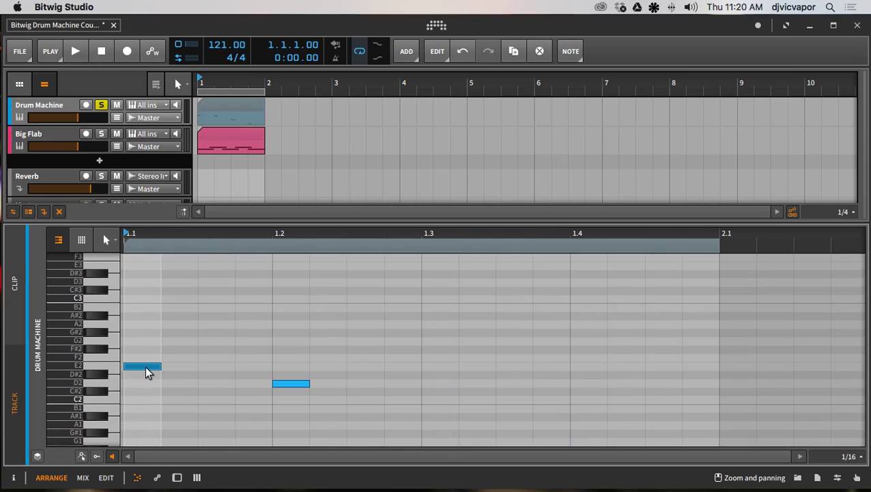
{"action": "left_click_drag", "start_coordinate": [145, 371], "coordinate": [159, 308]}
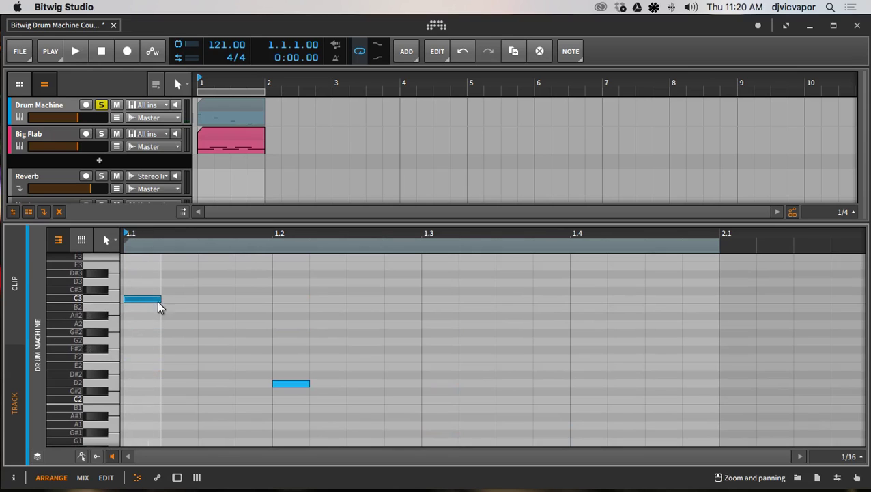
Replace the D2 note on beat 1.2 with C3 and add C3 notes on beats 1.3 and 1.4.
{"action": "double_click", "coordinate": [296, 299]}
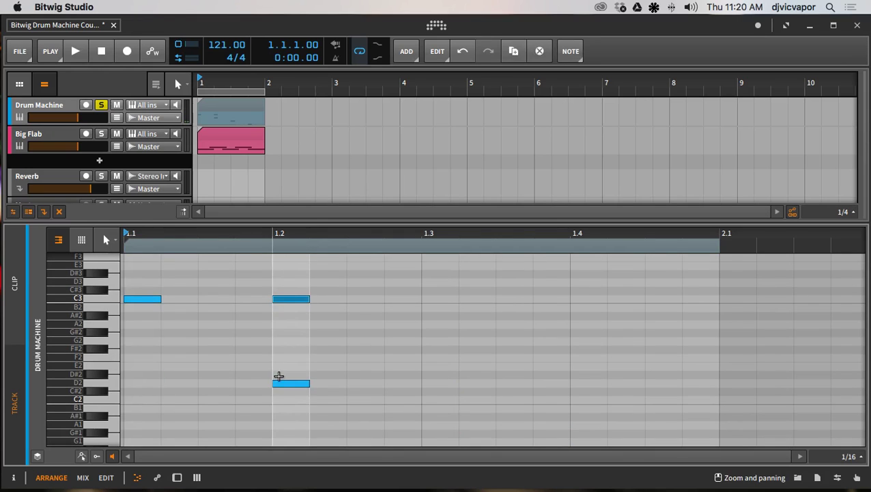
{"action": "key", "text": "Delete"}
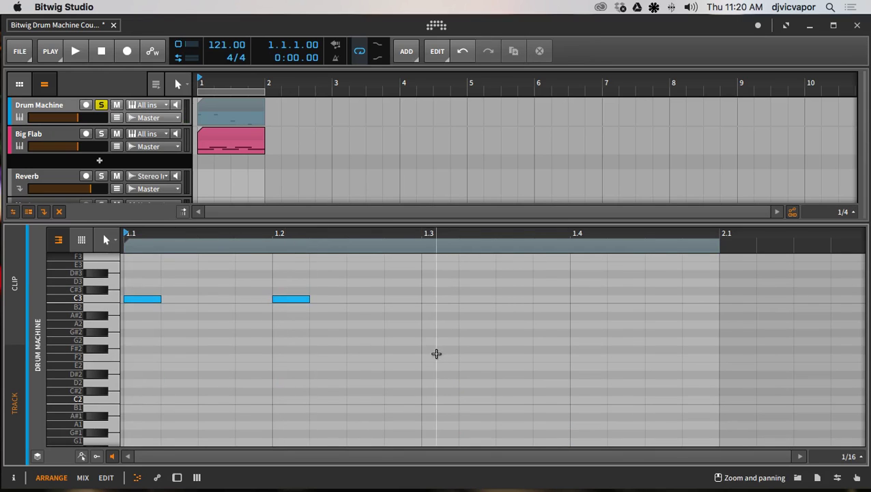
{"action": "double_click", "coordinate": [444, 298]}
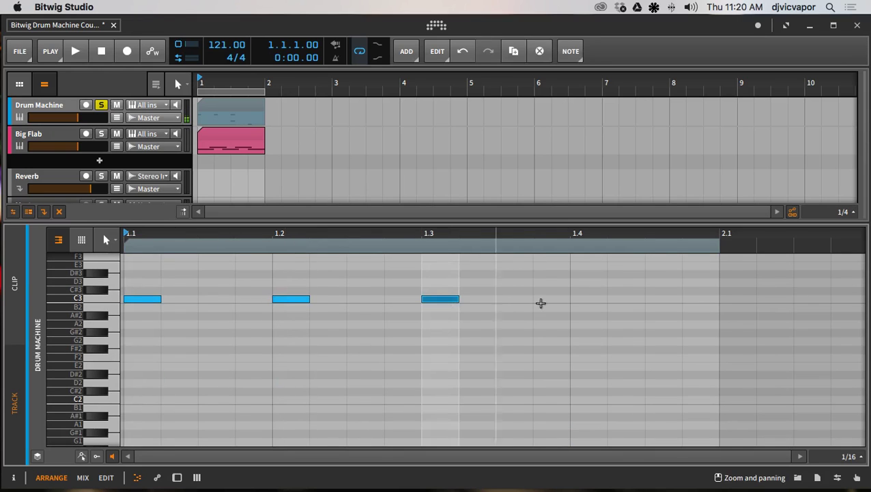
{"action": "double_click", "coordinate": [588, 299]}
Switch the clip to the drum editor and delete the leftover E1 note on beat 1.3 and F0 note on beat 1.4.
{"action": "left_click", "coordinate": [81, 240]}
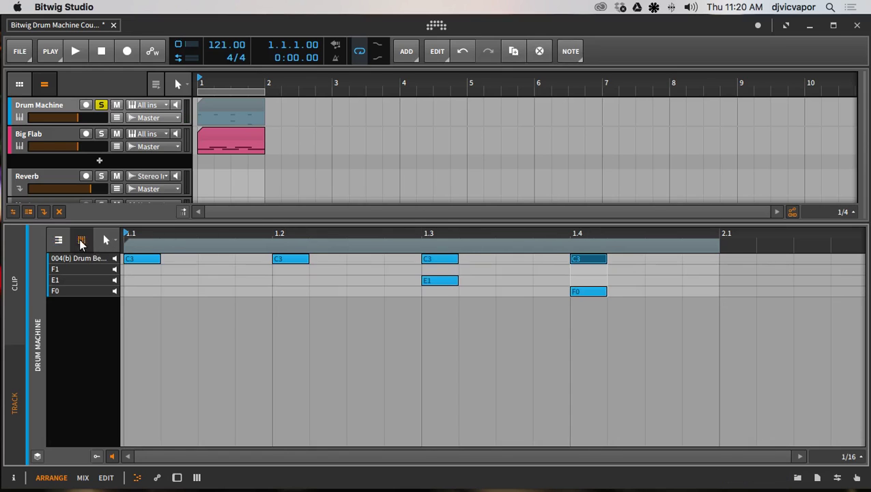
{"action": "left_click_drag", "start_coordinate": [387, 288], "coordinate": [594, 292]}
{"action": "key", "text": "Delete"}
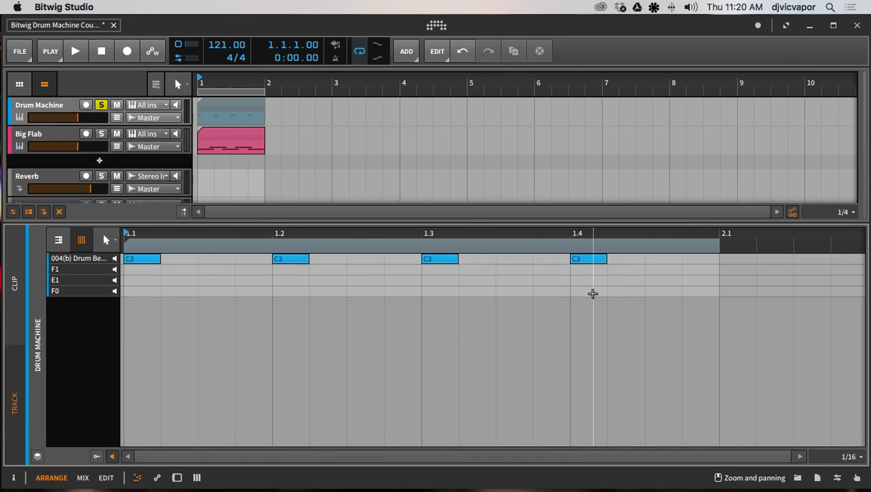
Play the pattern while viewing the sample's C3 pad and the F1 pad range in the Drum Machine, and stop playback.
{"action": "left_click", "coordinate": [59, 105]}
{"action": "left_click", "coordinate": [76, 51]}
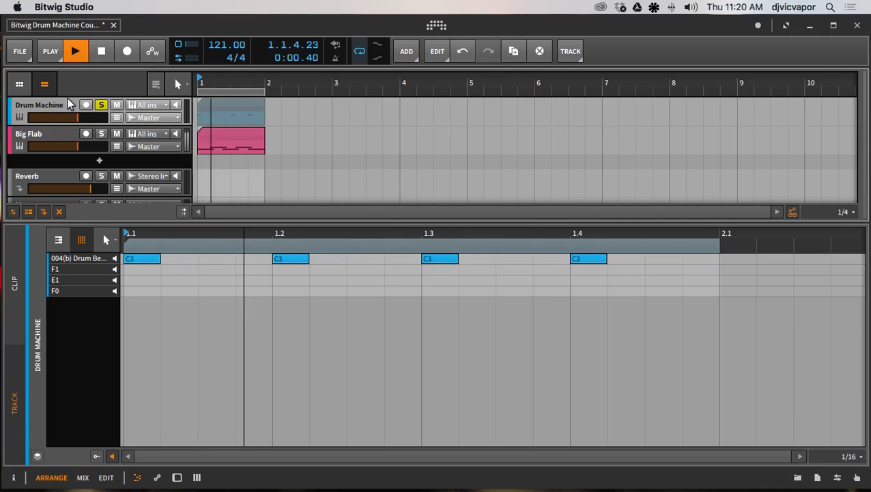
{"action": "double_click", "coordinate": [65, 106]}
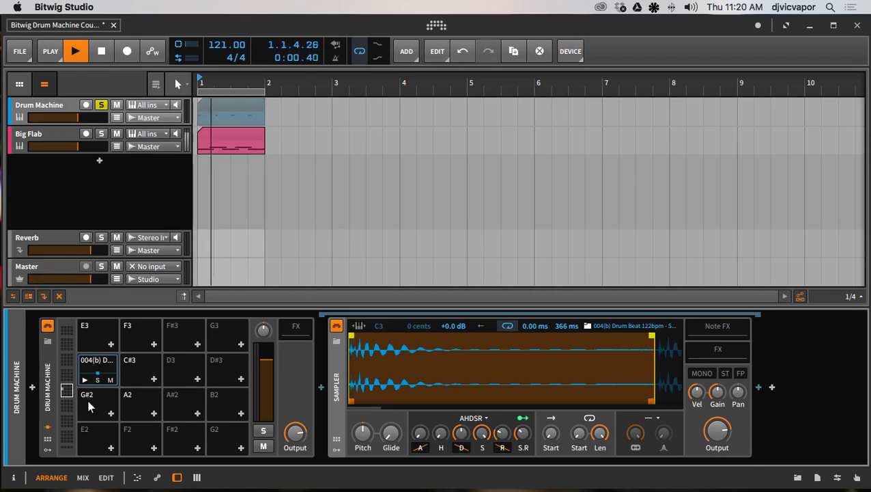
{"action": "left_click", "coordinate": [89, 361]}
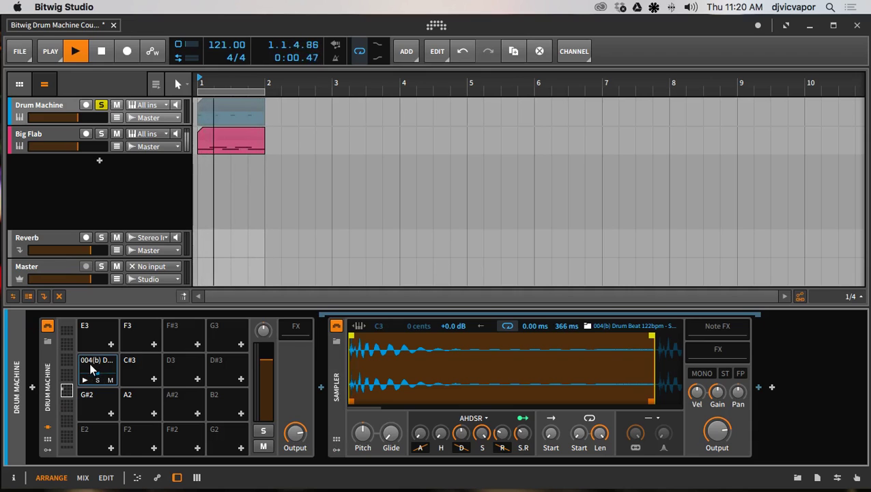
{"action": "left_click", "coordinate": [67, 405]}
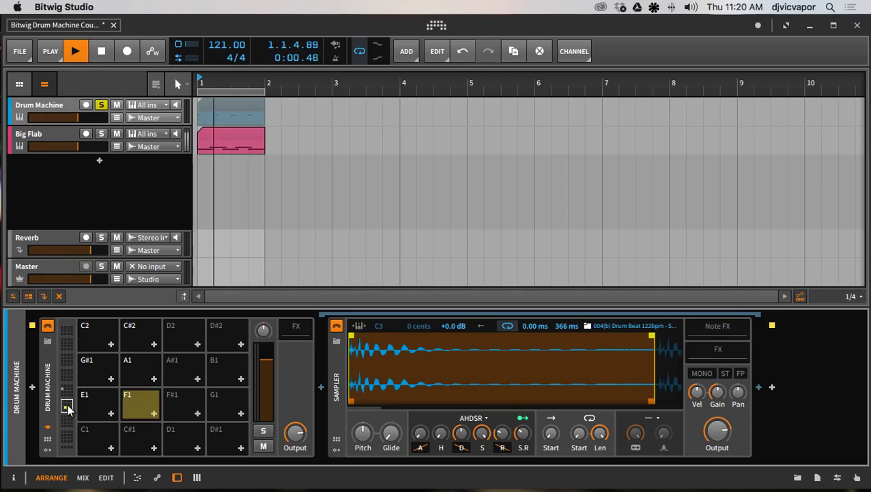
{"action": "key", "text": "space"}
Restart the pattern's playback and compare the C3 and F1 pad ranges in the Drum Machine.
{"action": "left_click", "coordinate": [60, 103]}
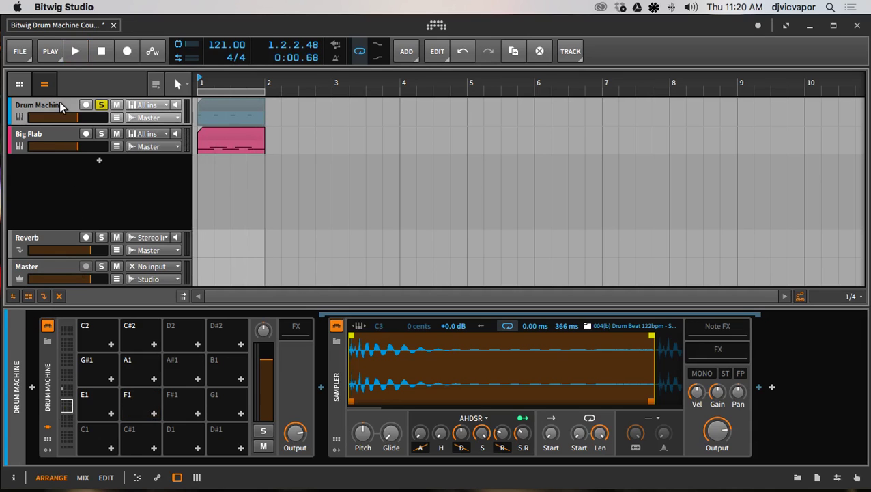
{"action": "key", "text": "space"}
{"action": "key", "text": "space"}
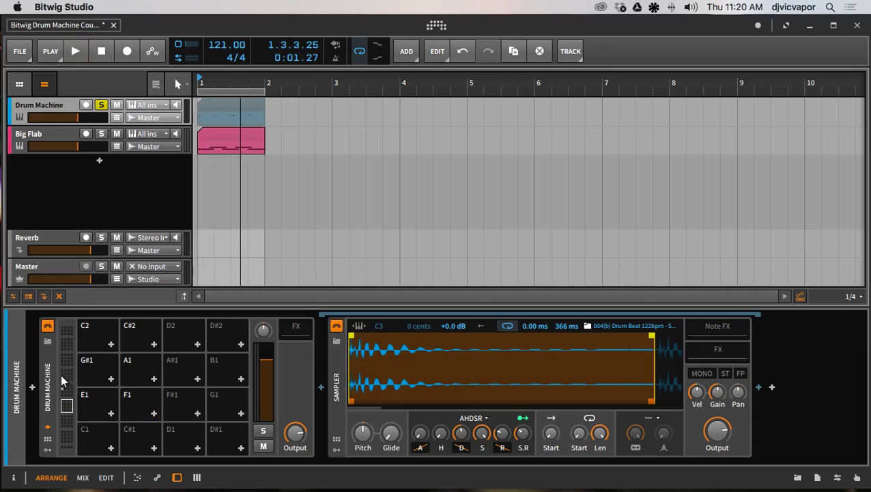
{"action": "scroll", "coordinate": [63, 377], "scroll_direction": "up", "scroll_amount": 4}
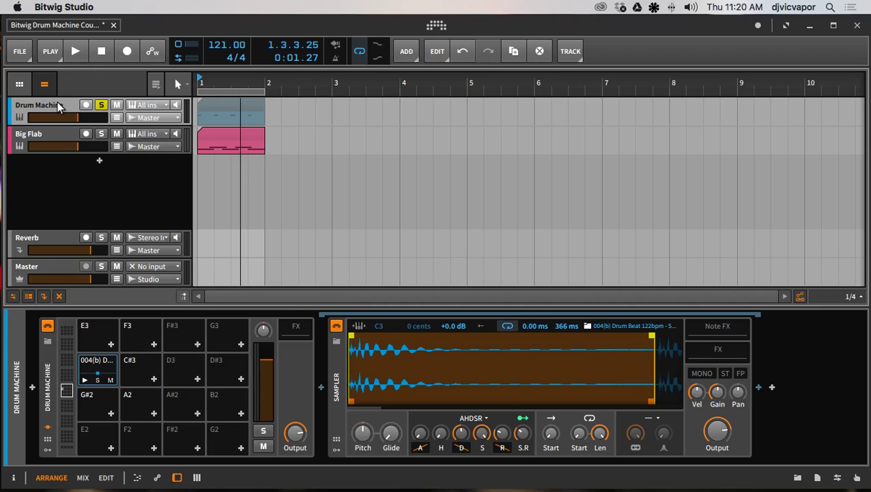
{"action": "key", "text": "space"}
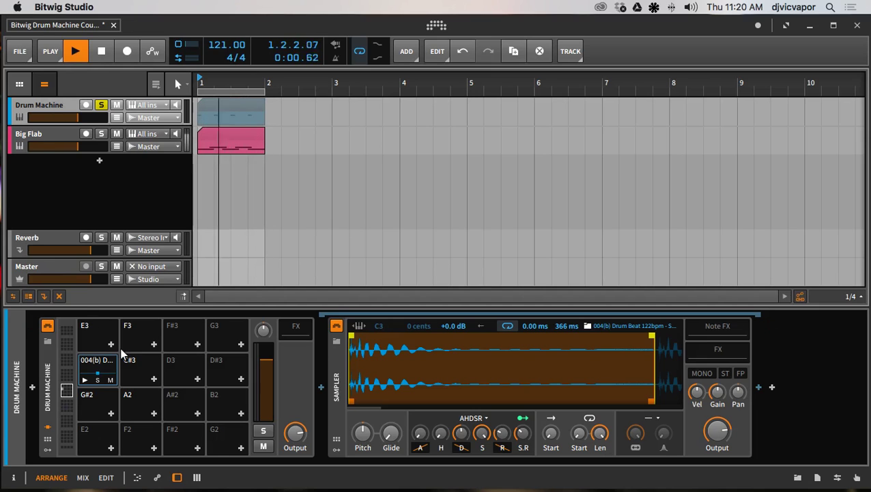
{"action": "left_click", "coordinate": [67, 406]}
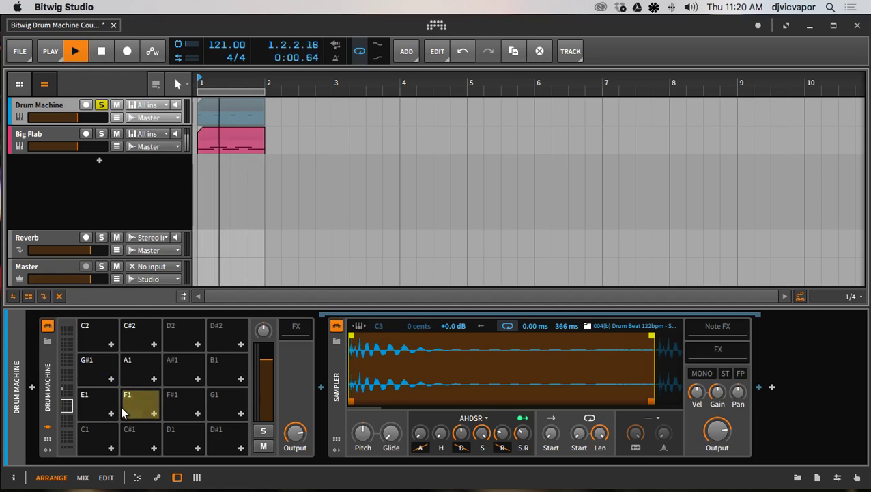
Open the clip during playback and move its four C3 notes down to the F1 lane and back up to C3.
{"action": "double_click", "coordinate": [215, 105]}
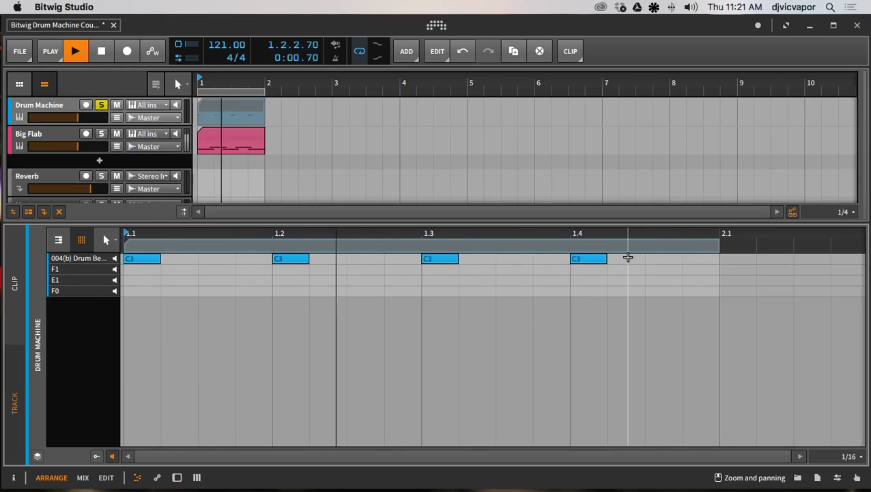
{"action": "left_click_drag", "start_coordinate": [628, 257], "coordinate": [150, 272]}
{"action": "key", "text": "Down"}
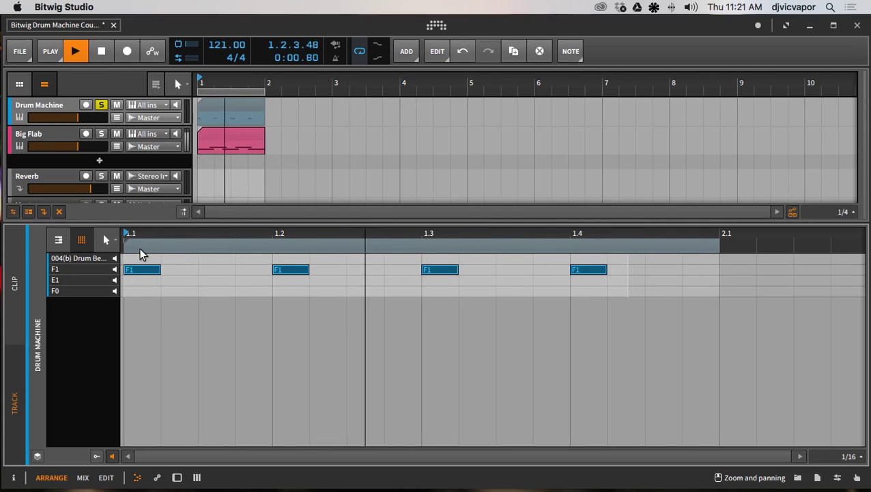
{"action": "key", "text": "Up"}
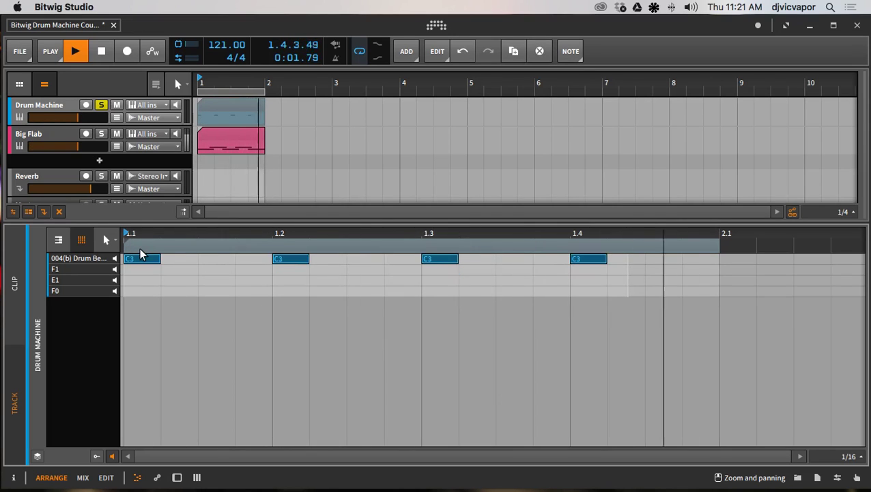
Compare how the clip's four C3 notes are laid out in the piano roll and in the drum editor.
{"action": "left_click", "coordinate": [101, 292]}
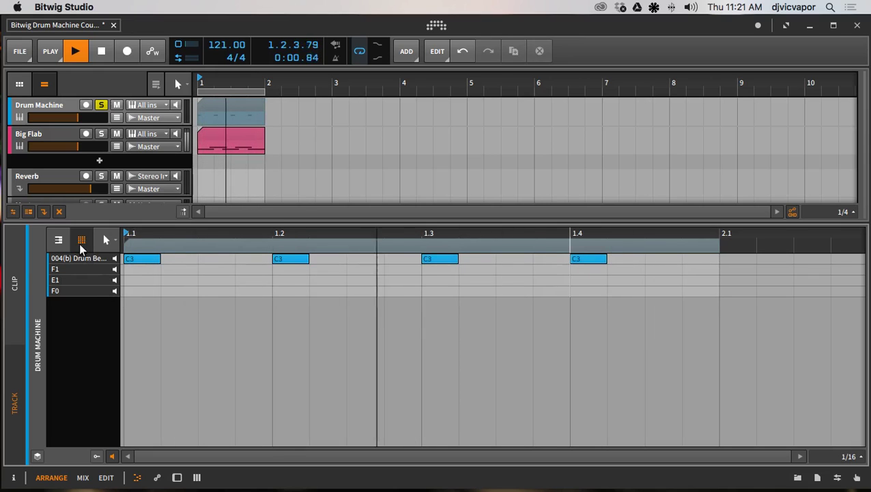
{"action": "left_click", "coordinate": [58, 241]}
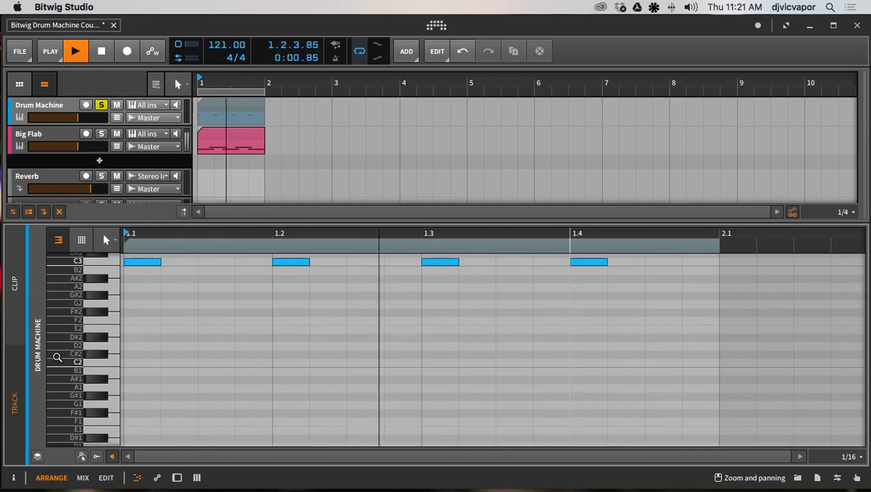
{"action": "mouse_move", "coordinate": [58, 357]}
{"action": "left_mouse_down"}
{"action": "mouse_move", "coordinate": [58, 397]}
{"action": "mouse_move", "coordinate": [57, 321]}
{"action": "mouse_move", "coordinate": [62, 349]}
{"action": "left_mouse_up"}
{"action": "left_click", "coordinate": [58, 240]}
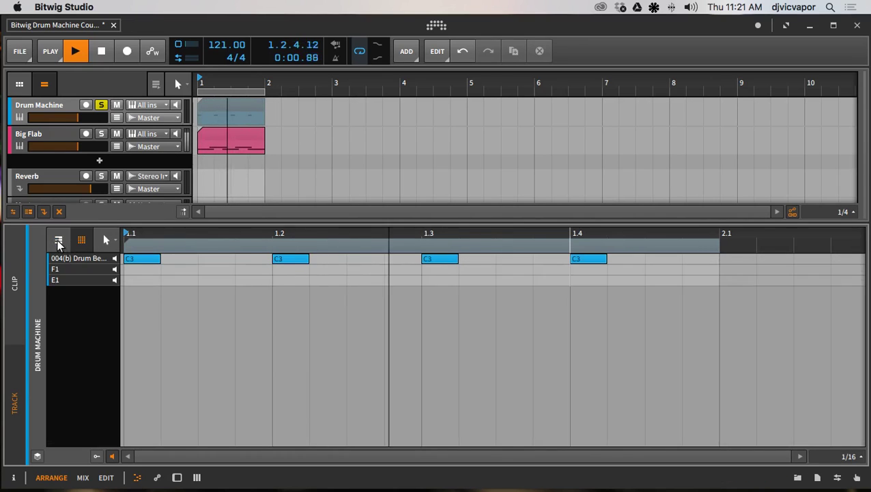
Move the drum beat sample from the C3 pad to the F1 pad in the Drum Machine.
{"action": "double_click", "coordinate": [63, 105]}
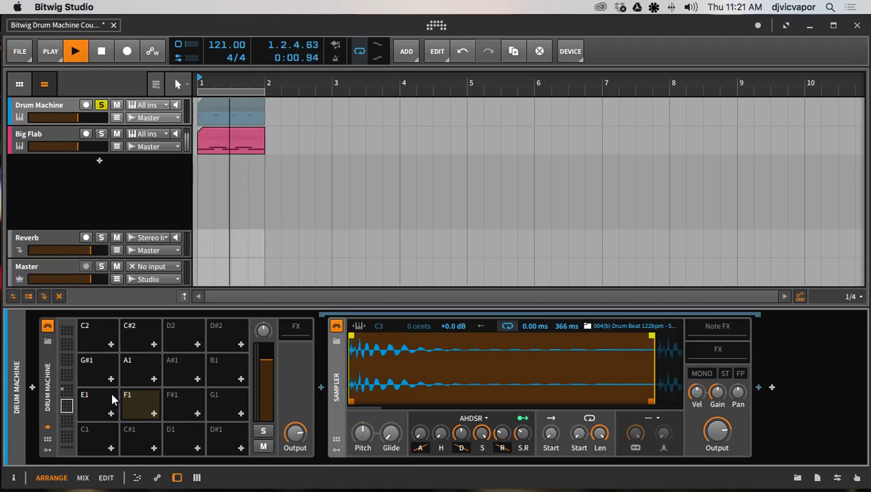
{"action": "left_click", "coordinate": [66, 390]}
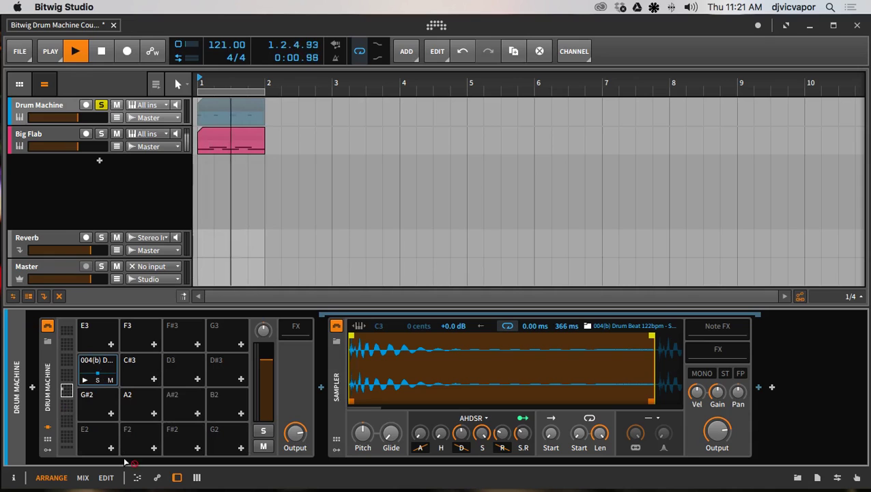
{"action": "scroll", "coordinate": [67, 410], "scroll_direction": "down", "scroll_amount": 1}
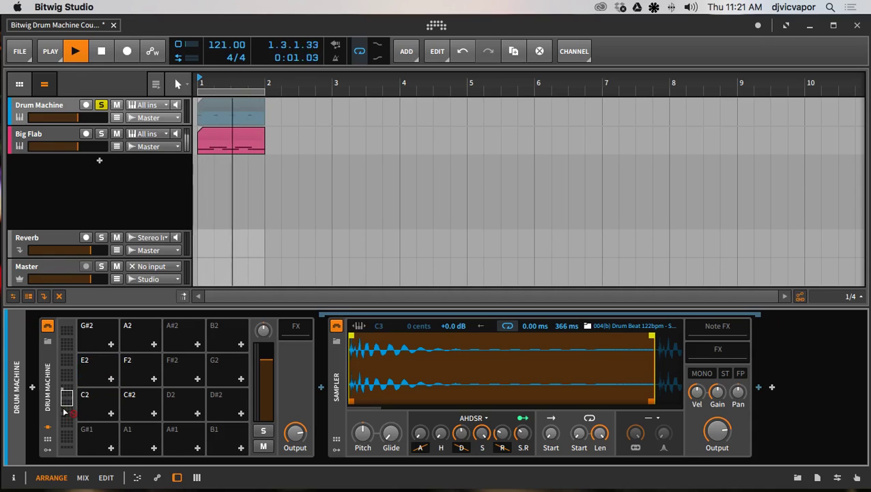
{"action": "scroll", "coordinate": [65, 408], "scroll_direction": "down", "scroll_amount": 2}
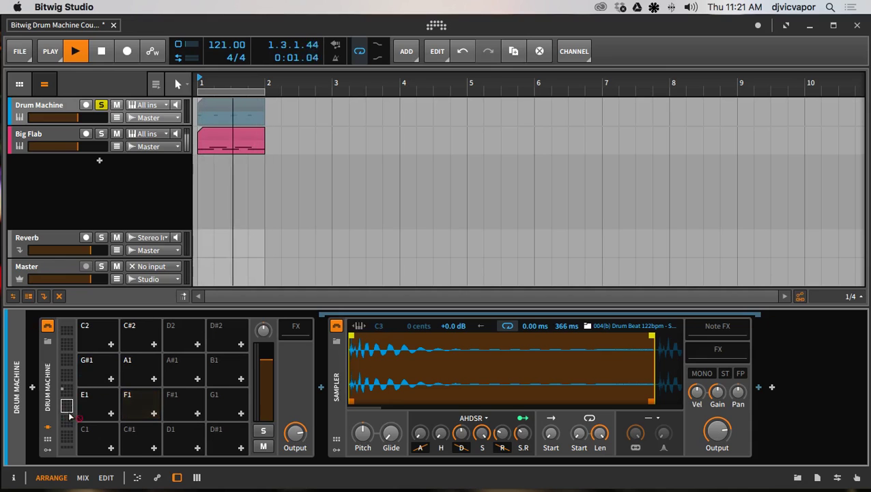
{"action": "left_click", "coordinate": [126, 413]}
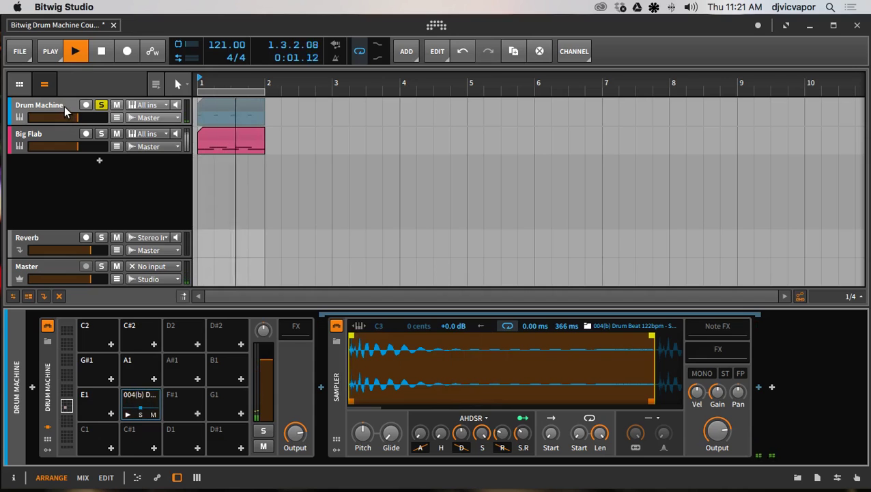
Check the clip's C3 notes against the relocated sample lane, return to the Drum Machine's devices, and stop playback.
{"action": "left_click", "coordinate": [215, 109]}
{"action": "double_click", "coordinate": [215, 109]}
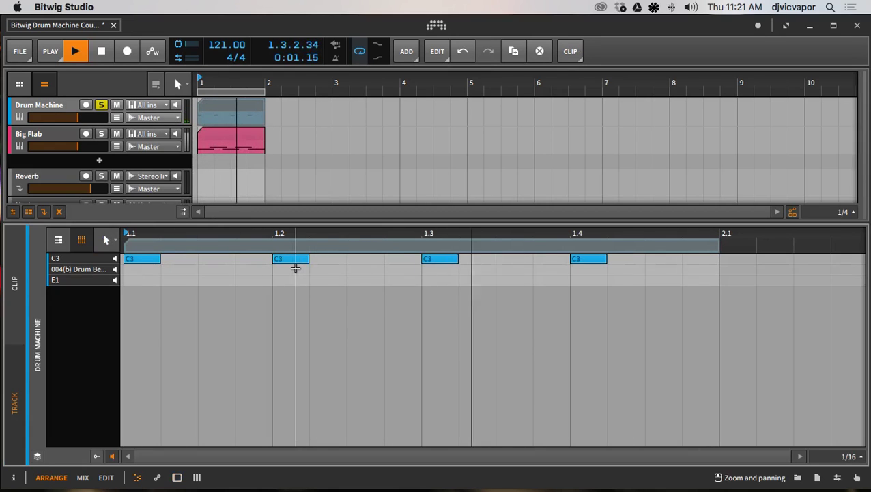
{"action": "left_click", "coordinate": [67, 106]}
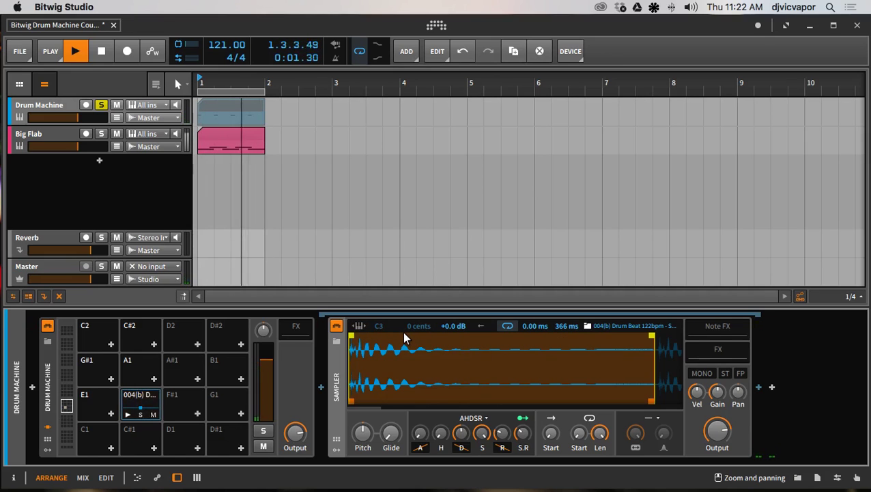
{"action": "left_click", "coordinate": [101, 52]}
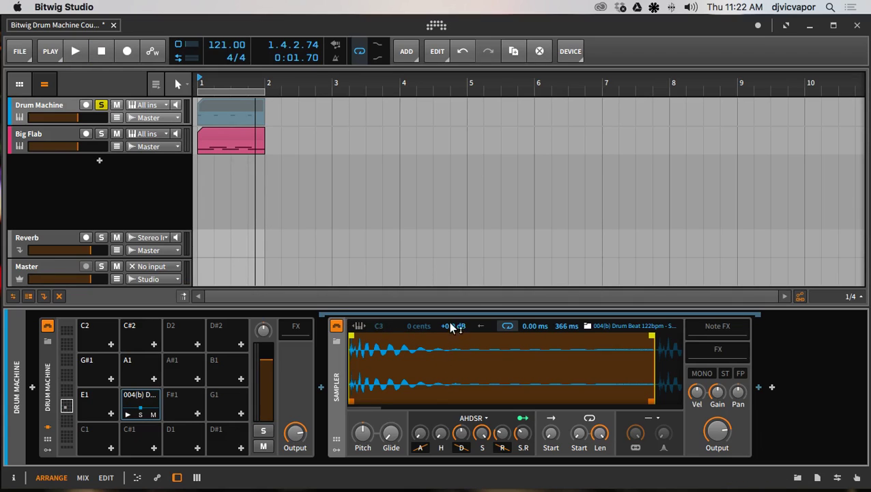
Set the F1 sample's gain to -0.1 dB in the Sampler, and switch its loop off and back on.
{"action": "left_click_drag", "start_coordinate": [453, 330], "coordinate": [452, 327]}
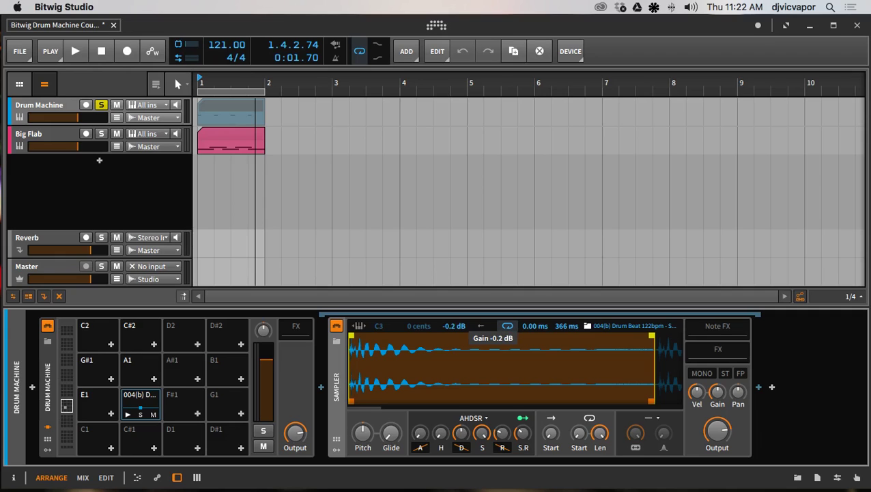
{"action": "left_click", "coordinate": [509, 326]}
{"action": "left_click", "coordinate": [507, 327]}
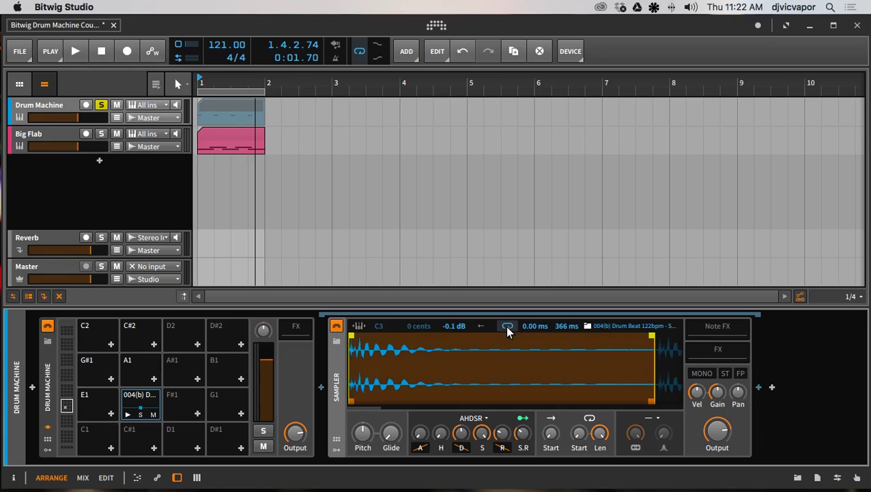
{"action": "mouse_move", "coordinate": [527, 326]}
{"action": "left_mouse_down"}
{"action": "mouse_move", "coordinate": [527, 301]}
{"action": "mouse_move", "coordinate": [525, 324]}
{"action": "left_mouse_up"}
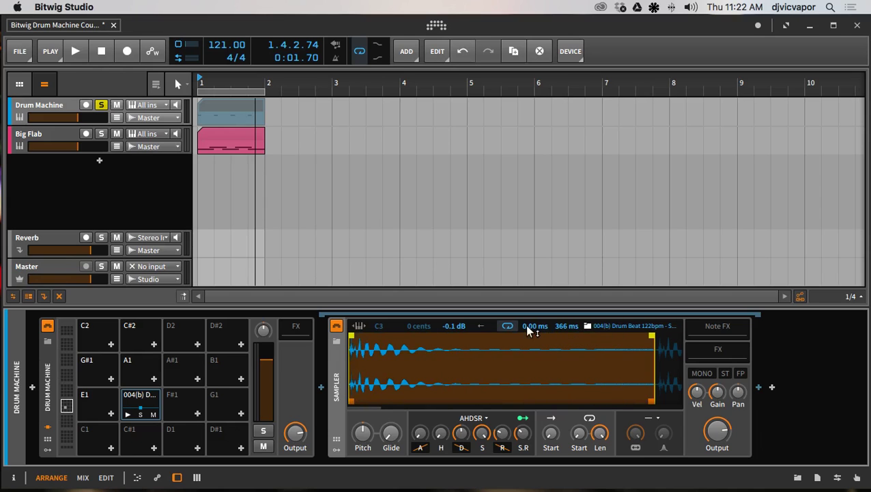
Try the Sampler's file browsing option, and examine the start of the loop region in the waveform.
{"action": "left_click", "coordinate": [586, 326]}
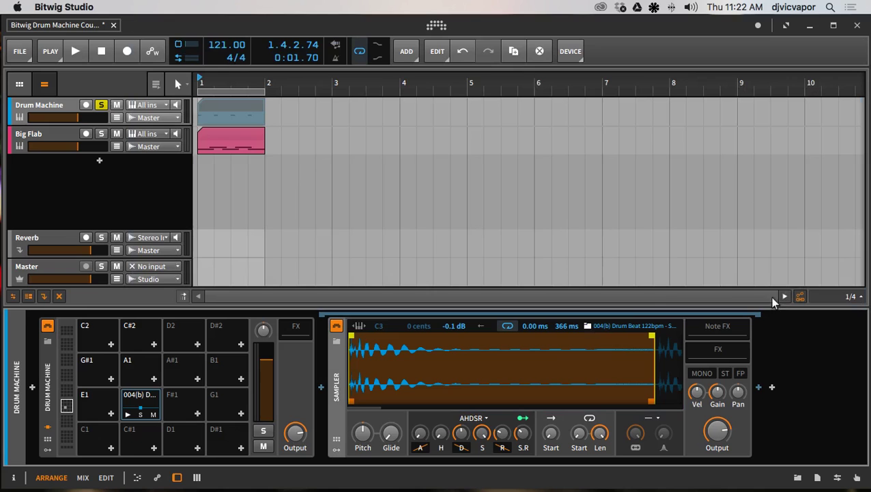
{"action": "left_click", "coordinate": [777, 295]}
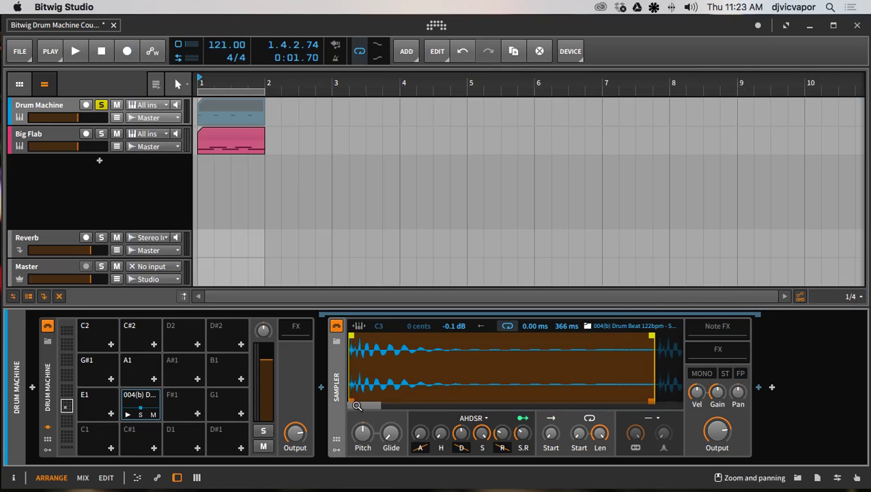
{"action": "mouse_move", "coordinate": [357, 407]}
{"action": "left_mouse_down"}
{"action": "mouse_move", "coordinate": [398, 405]}
{"action": "mouse_move", "coordinate": [366, 405]}
{"action": "left_mouse_up"}
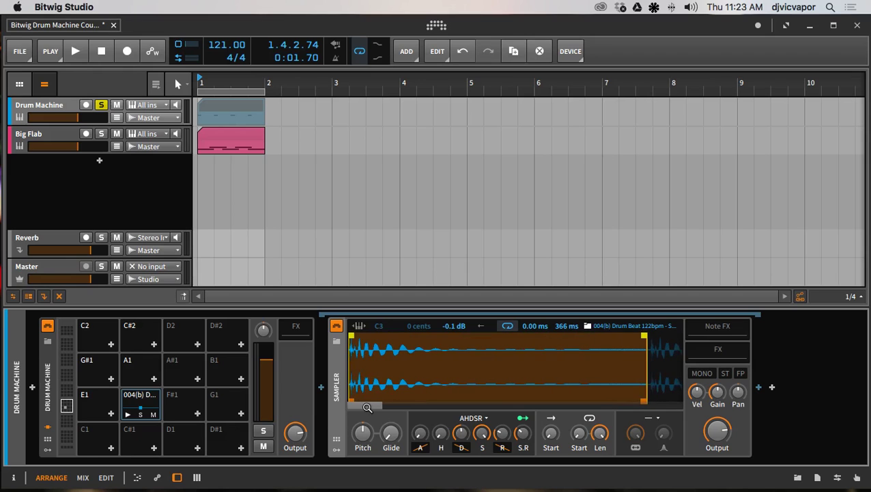
Delete the F1 pad's sample, load the 004(b) Drum Beat file onto F1 from the file browser, and hide the browser.
{"action": "left_click", "coordinate": [150, 403]}
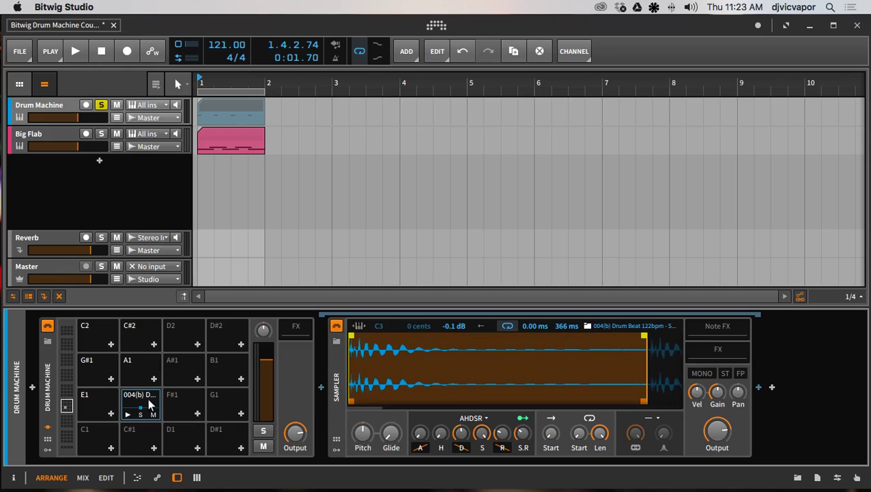
{"action": "key", "text": "Delete"}
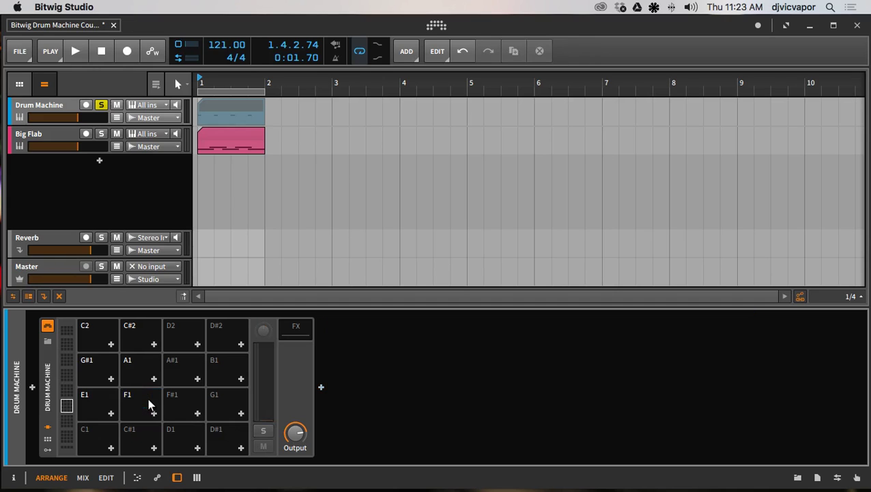
{"action": "left_click", "coordinate": [798, 478]}
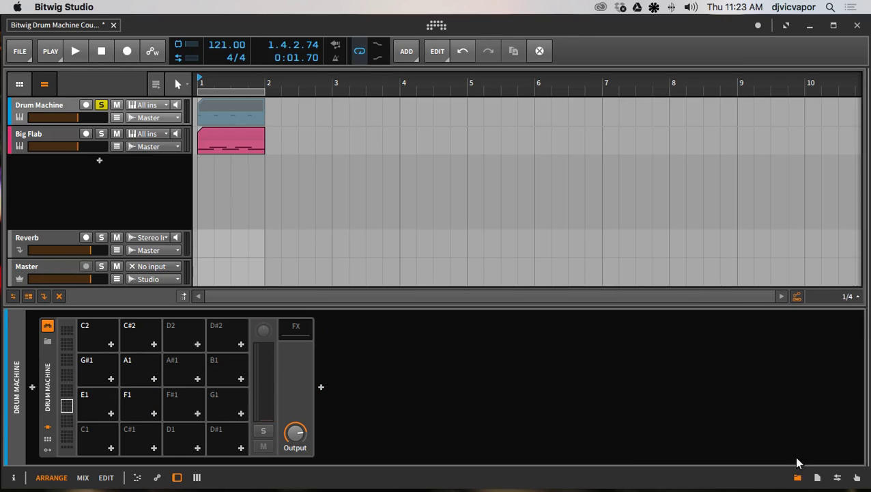
{"action": "left_click_drag", "start_coordinate": [807, 335], "coordinate": [140, 403]}
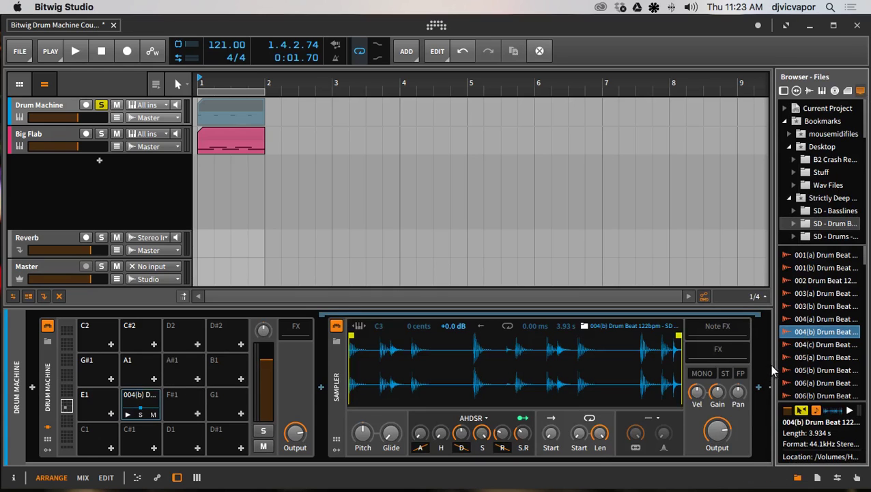
{"action": "left_click_drag", "start_coordinate": [775, 370], "coordinate": [867, 349]}
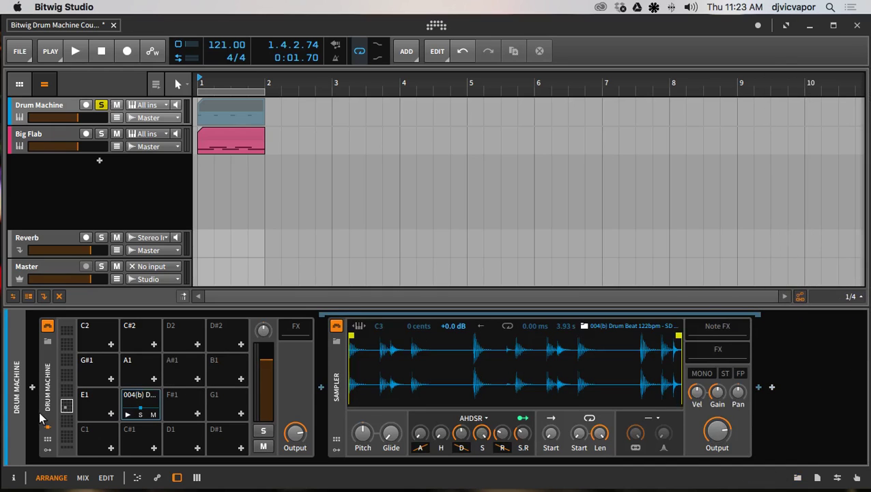
Audition the F1 pad with the Sampler's pitch transposed to about +8.8 st and again with the pitch back at centre.
{"action": "left_click", "coordinate": [126, 418]}
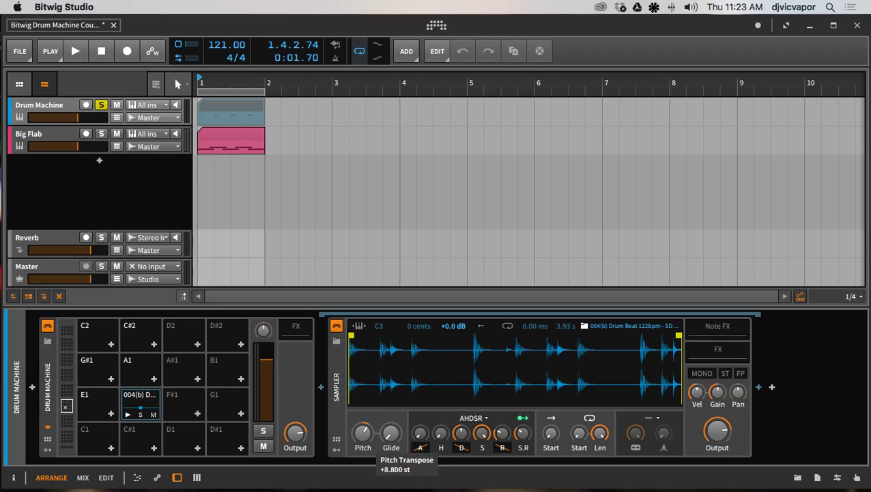
{"action": "left_click_drag", "start_coordinate": [363, 433], "coordinate": [347, 439]}
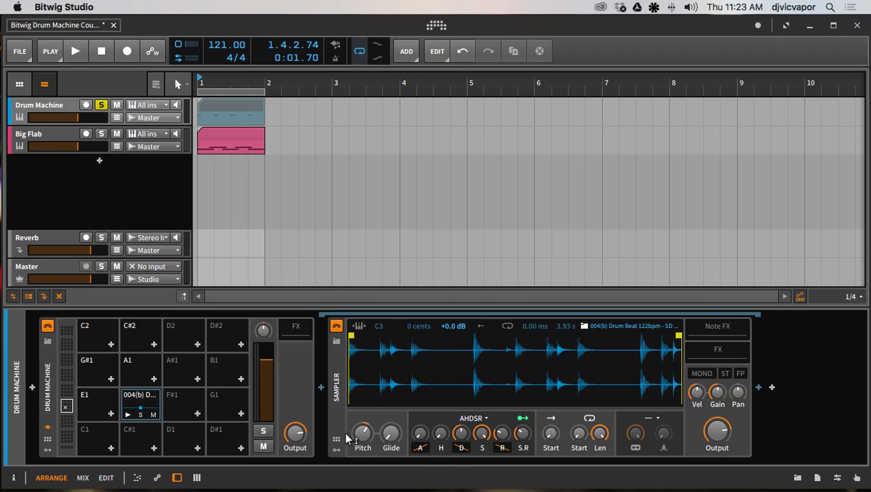
{"action": "left_click", "coordinate": [127, 417]}
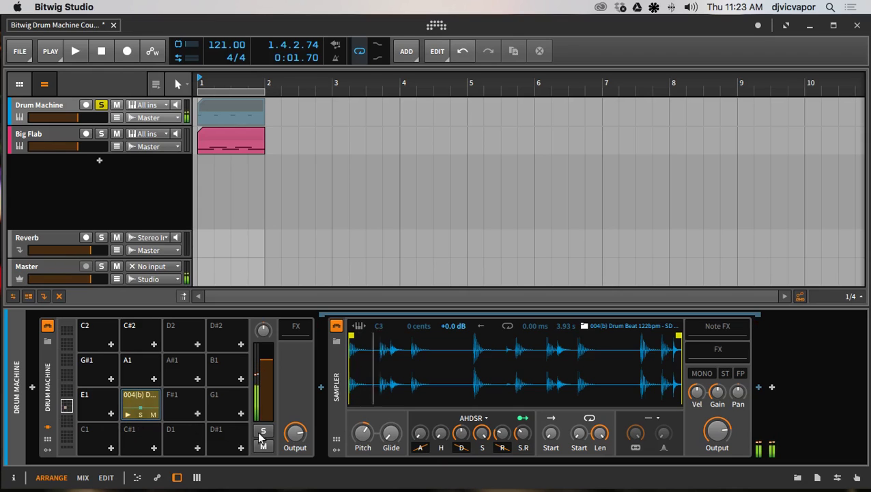
{"action": "left_click_drag", "start_coordinate": [363, 432], "coordinate": [363, 451]}
{"action": "left_click", "coordinate": [130, 416]}
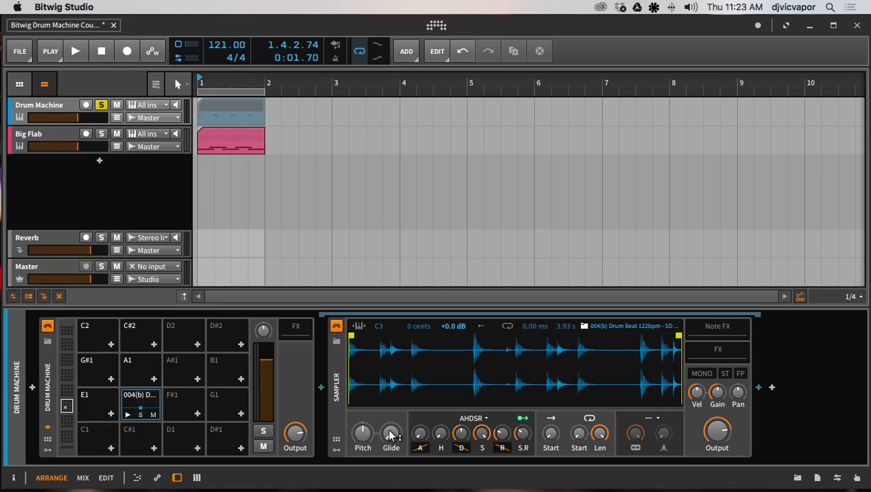
Select the Big Flab track and solo it in place of the Drum Machine track.
{"action": "mouse_move", "coordinate": [391, 436]}
{"action": "left_click", "coordinate": [53, 135]}
{"action": "left_click", "coordinate": [101, 134]}
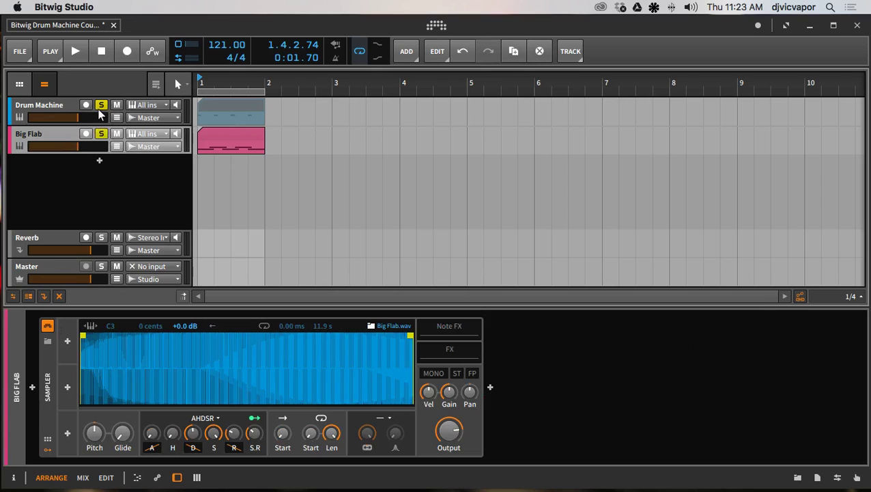
{"action": "left_click", "coordinate": [101, 107]}
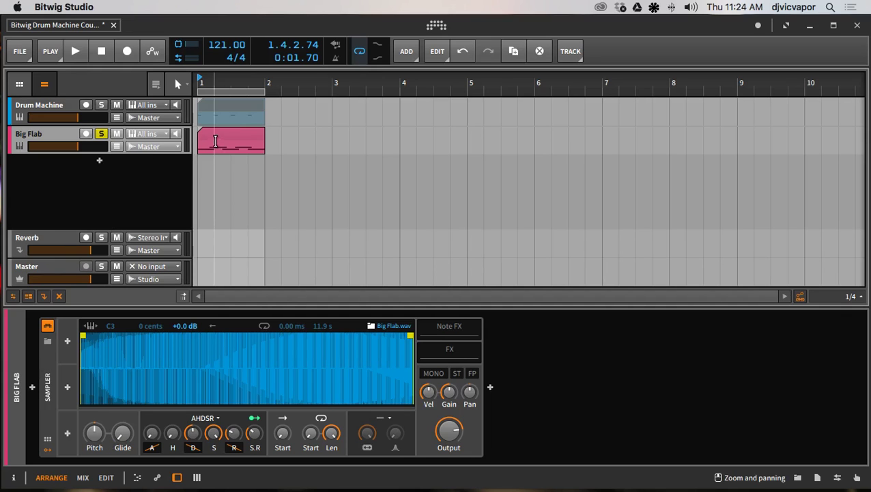
Open the Big Flab clip, examine its overlapping C2 and C#2 notes in the piano roll, and close the editor.
{"action": "double_click", "coordinate": [219, 135]}
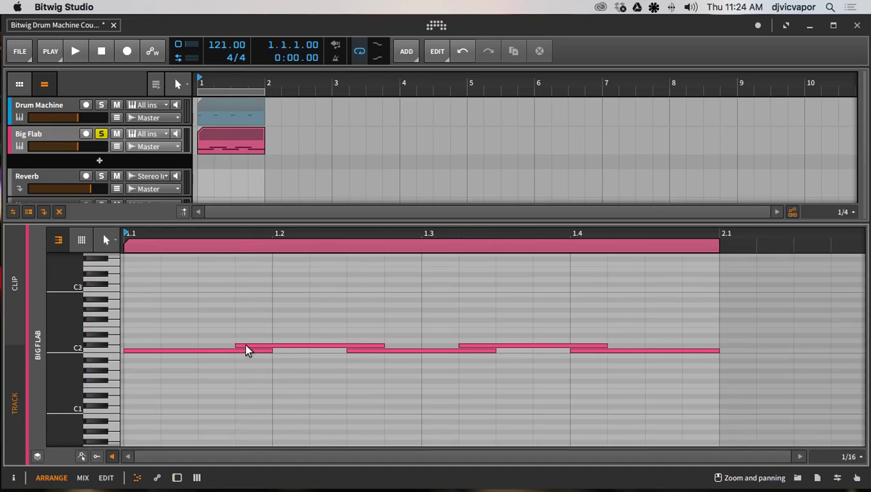
{"action": "left_click_drag", "start_coordinate": [89, 358], "coordinate": [89, 417]}
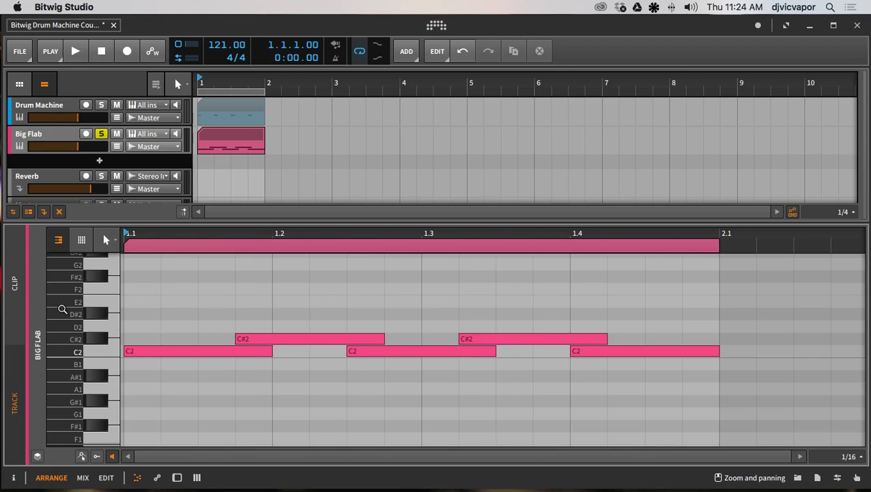
{"action": "left_click_drag", "start_coordinate": [63, 309], "coordinate": [205, 256]}
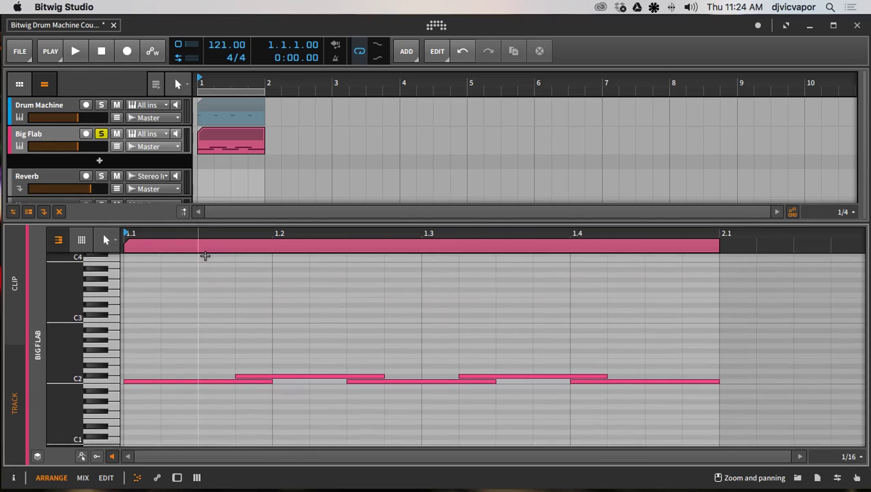
{"action": "key", "text": "shift+Tab"}
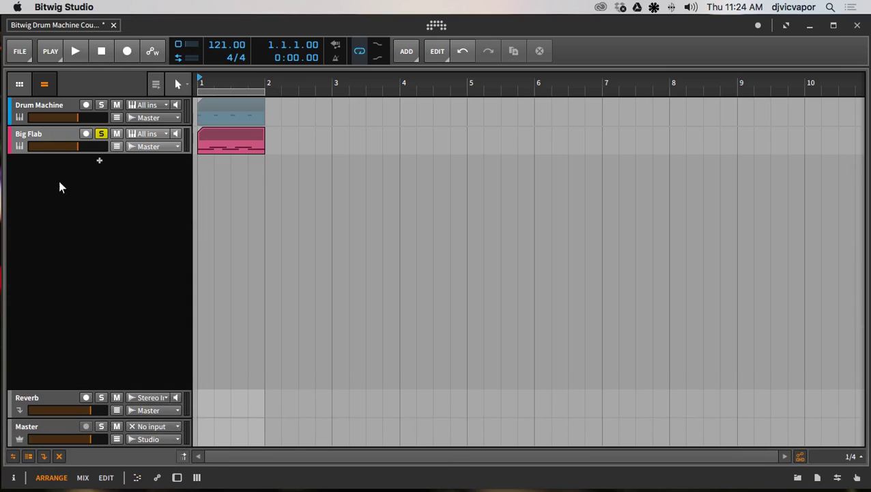
Show Big Flab's Sampler, play and stop the pattern, and check the Glide setting.
{"action": "key", "text": "d"}
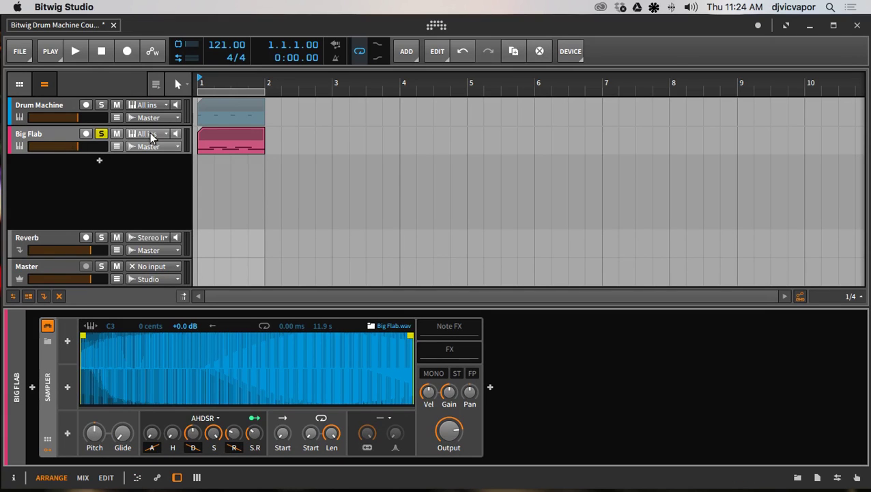
{"action": "left_click", "coordinate": [76, 51]}
{"action": "left_click", "coordinate": [76, 51]}
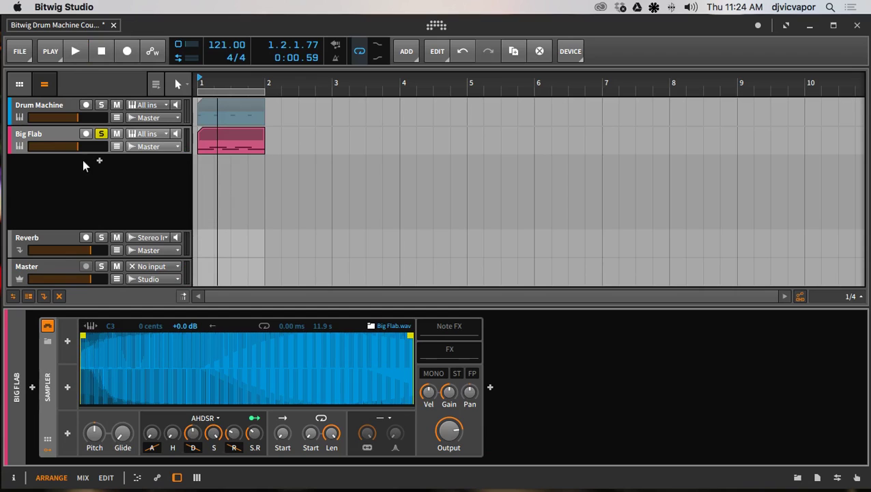
{"action": "left_click", "coordinate": [123, 433]}
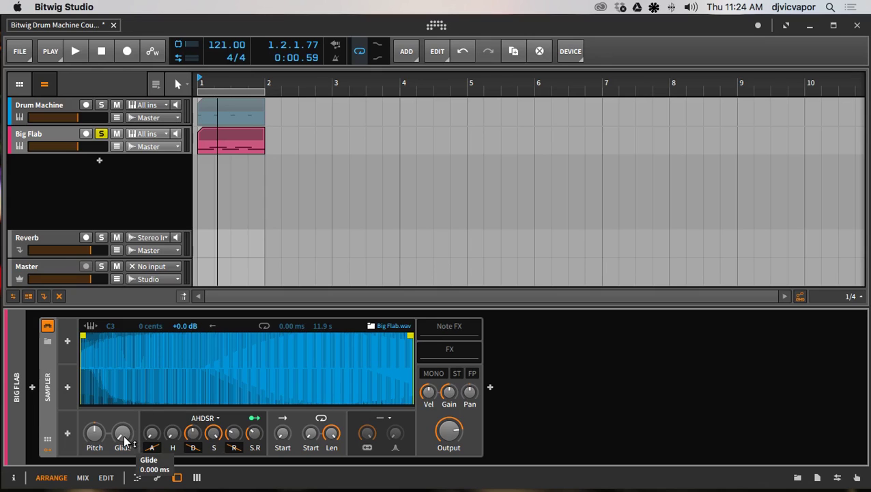
Audition the Big Flab pattern while raising the Sampler's Glide to about 227 ms, and return it to 0 ms.
{"action": "left_click", "coordinate": [80, 51]}
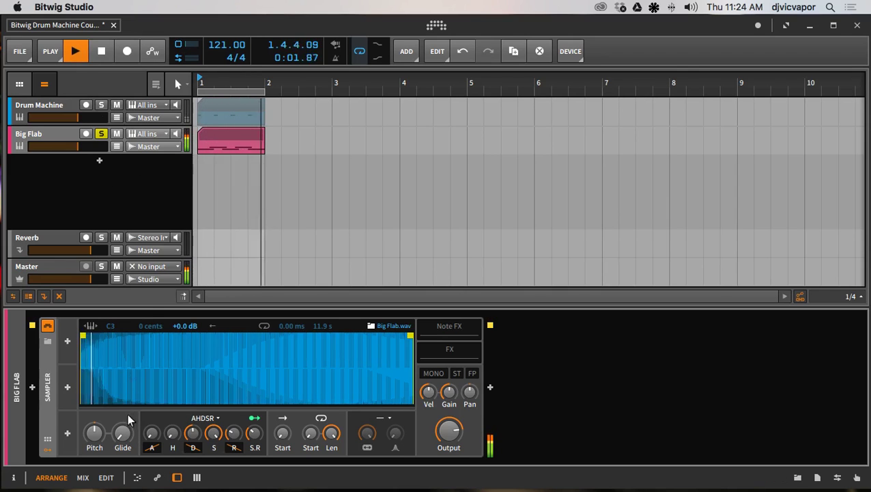
{"action": "left_click_drag", "start_coordinate": [123, 433], "coordinate": [123, 413]}
{"action": "key", "text": "space"}
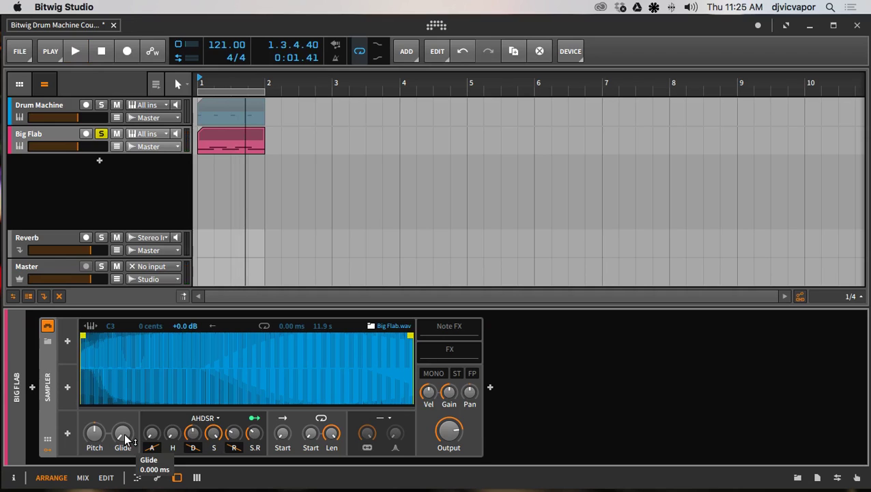
{"action": "key", "text": "super+z"}
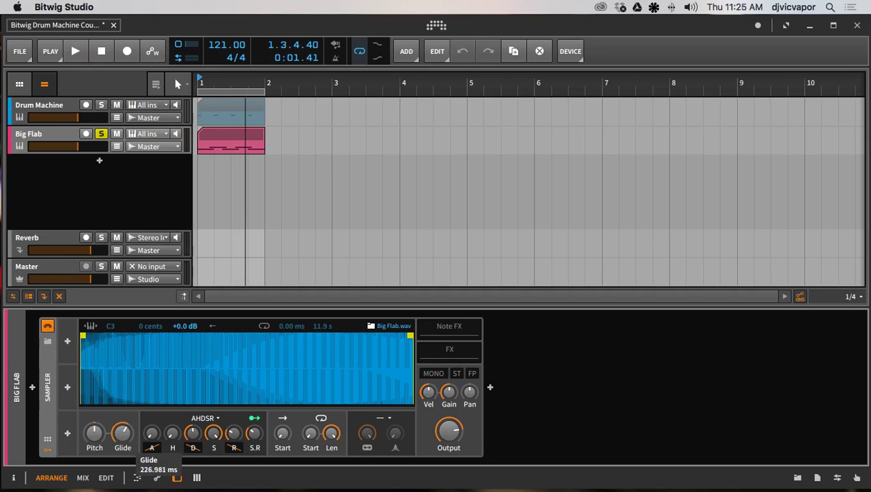
{"action": "mouse_move", "coordinate": [125, 440]}
{"action": "left_mouse_down"}
{"action": "mouse_move", "coordinate": [125, 472]}
{"action": "mouse_move", "coordinate": [125, 345]}
{"action": "mouse_move", "coordinate": [125, 437]}
{"action": "left_mouse_up"}
{"action": "key", "text": "space"}
{"action": "key", "text": "space"}
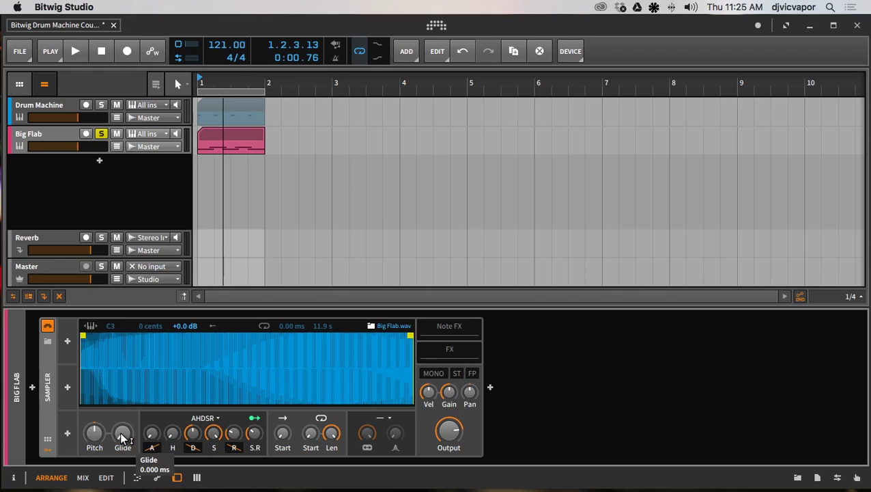
Try a raised Glide with an Amp Attack Time of about 457 ms during playback, and undo the attack change.
{"action": "key", "text": "space"}
{"action": "left_click_drag", "start_coordinate": [123, 438], "coordinate": [152, 410]}
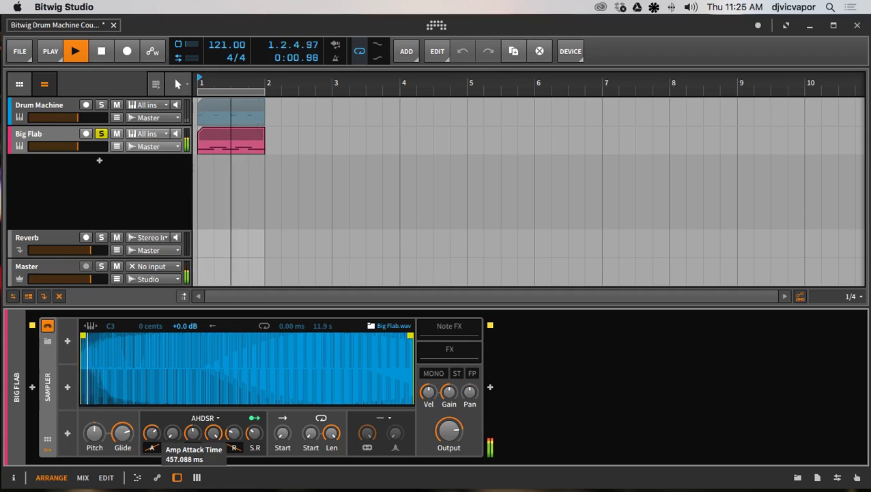
{"action": "key", "text": "space"}
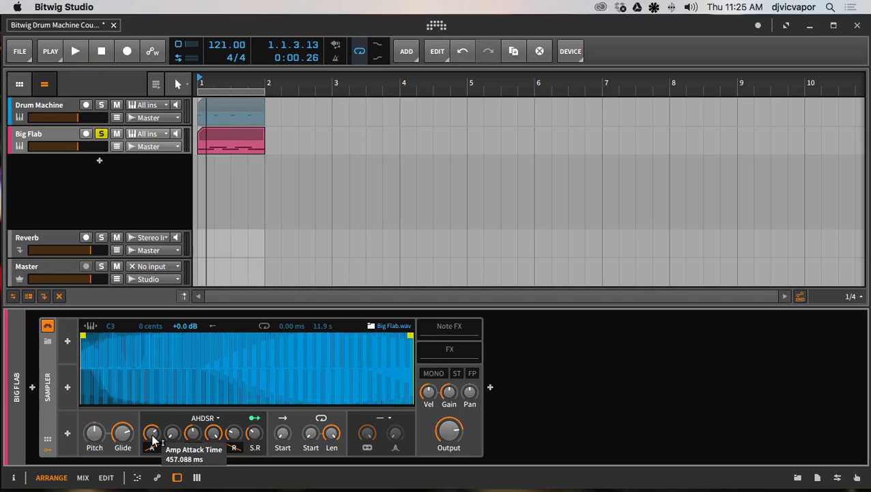
{"action": "key", "text": "super+z"}
{"action": "key", "text": "super+z"}
{"action": "key", "text": "super+z"}
{"action": "key", "text": "super+z"}
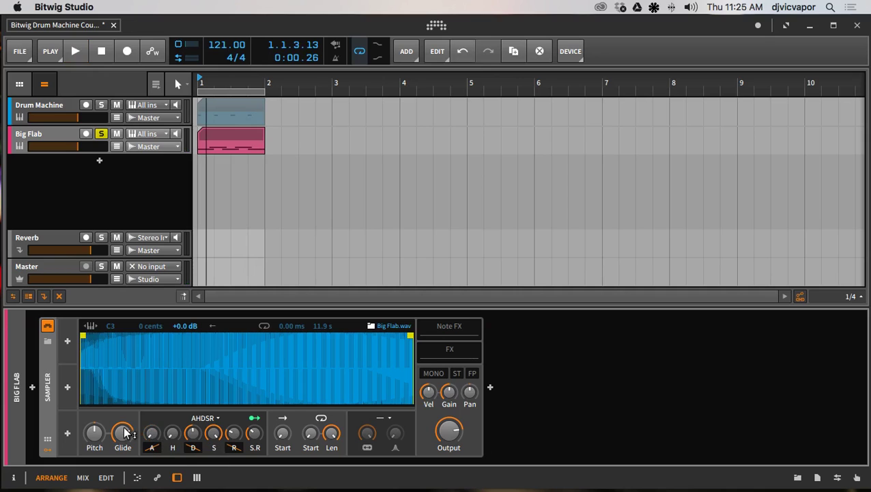
Reset Big Flab's Glide to 0 ms and play the pattern briefly without it.
{"action": "left_click_drag", "start_coordinate": [122, 433], "coordinate": [123, 432]}
{"action": "key", "text": "space"}
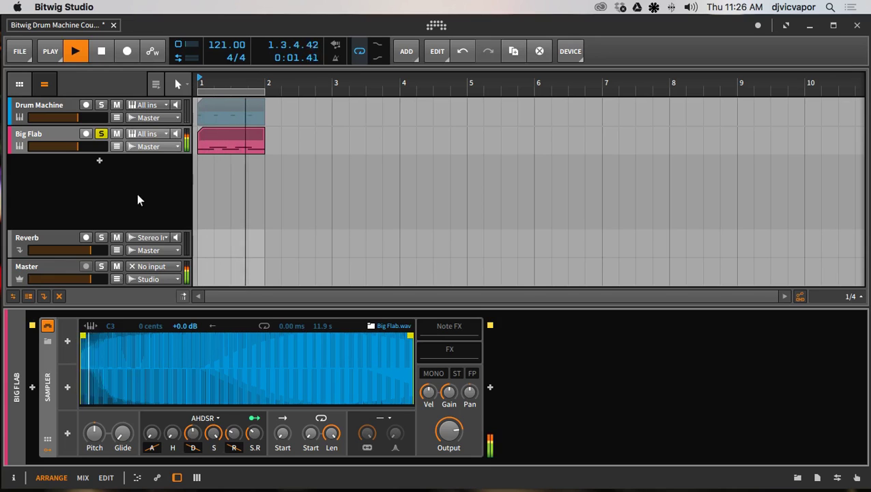
{"action": "key", "text": "space"}
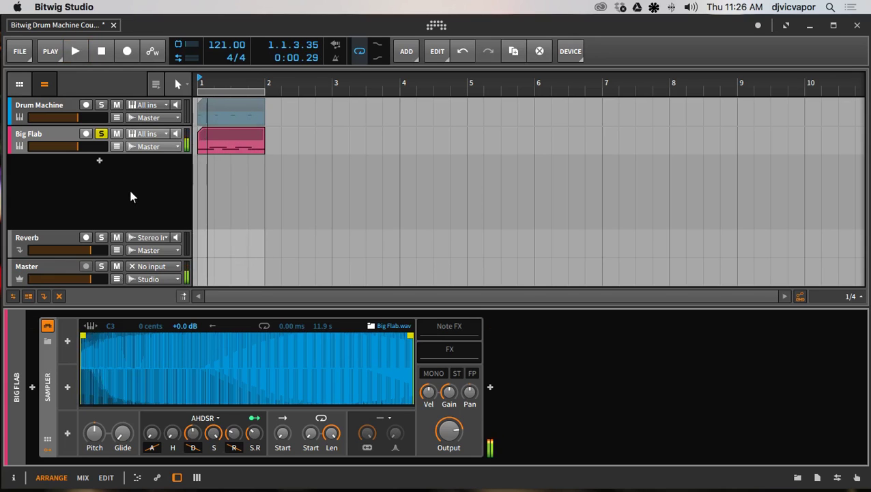
Unsolo the Big Flab track, mute it, and delete it from the project.
{"action": "left_click", "coordinate": [101, 134]}
{"action": "left_click", "coordinate": [72, 107]}
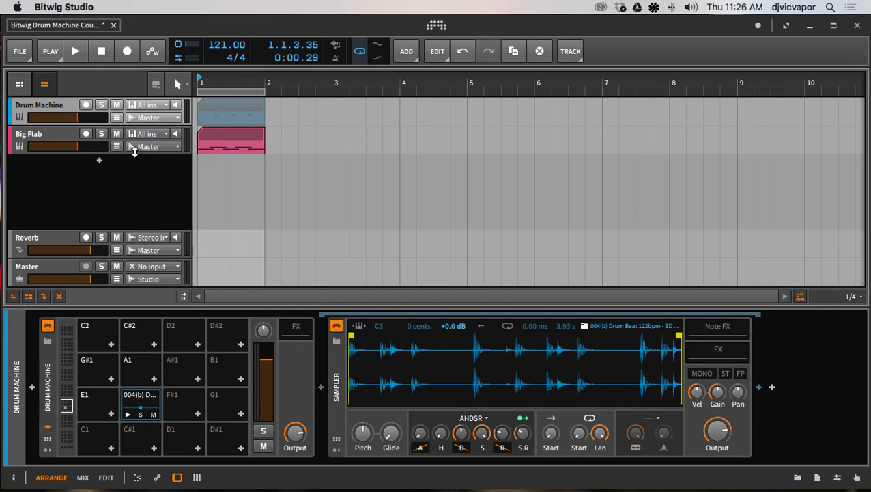
{"action": "left_click", "coordinate": [117, 135]}
{"action": "left_click", "coordinate": [55, 133]}
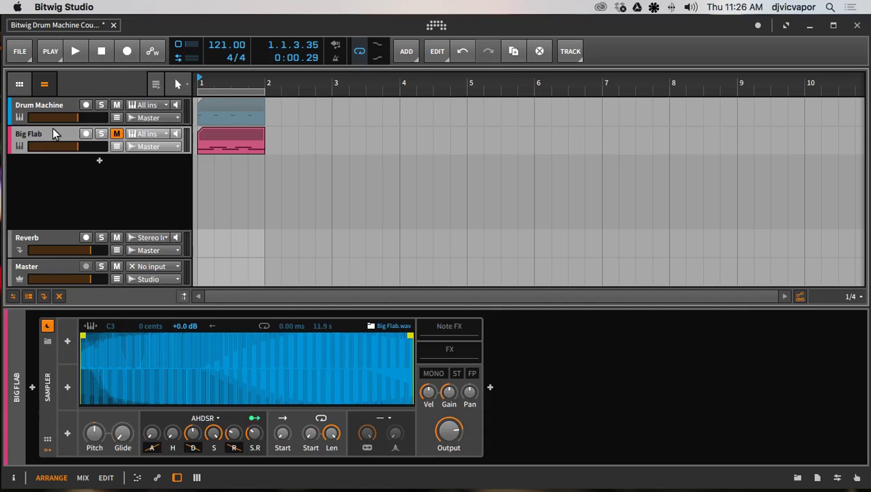
{"action": "key", "text": "Delete"}
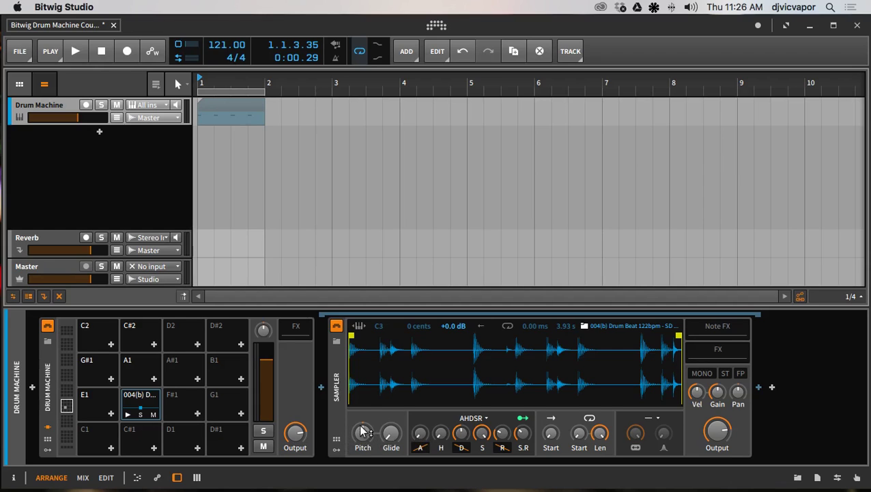
Move the drum loop's sample start marker to the second hit in the Sampler and audition the F1 pad.
{"action": "mouse_move", "coordinate": [362, 404]}
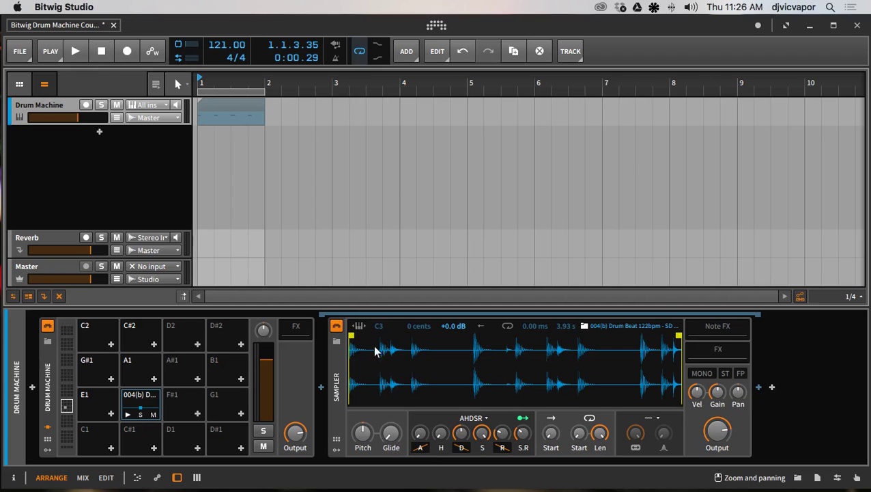
{"action": "left_click_drag", "start_coordinate": [352, 335], "coordinate": [381, 338]}
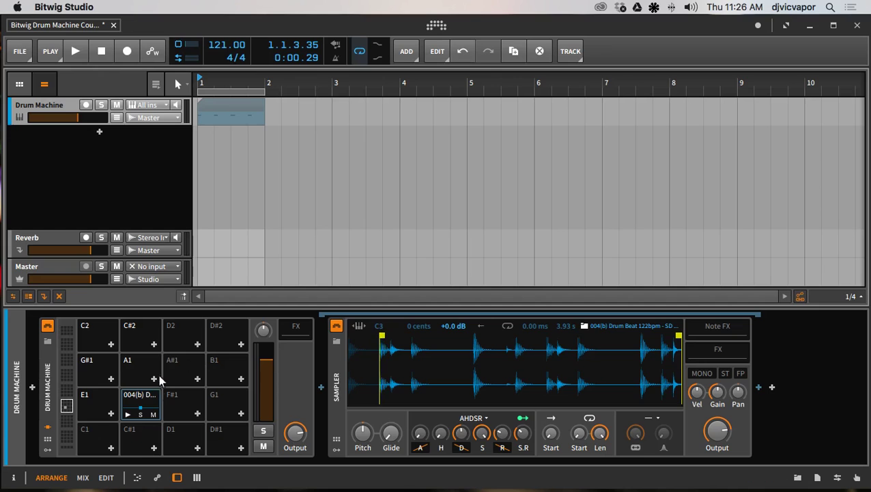
{"action": "left_click", "coordinate": [129, 417]}
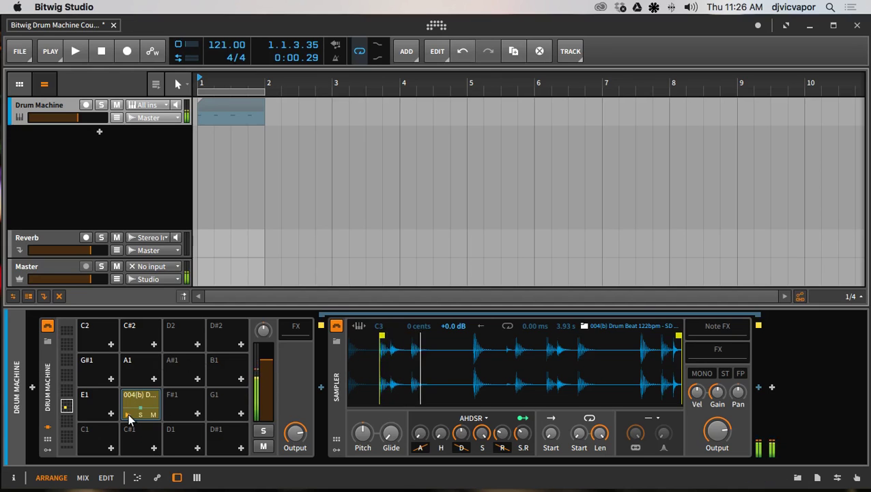
{"action": "left_click", "coordinate": [129, 418]}
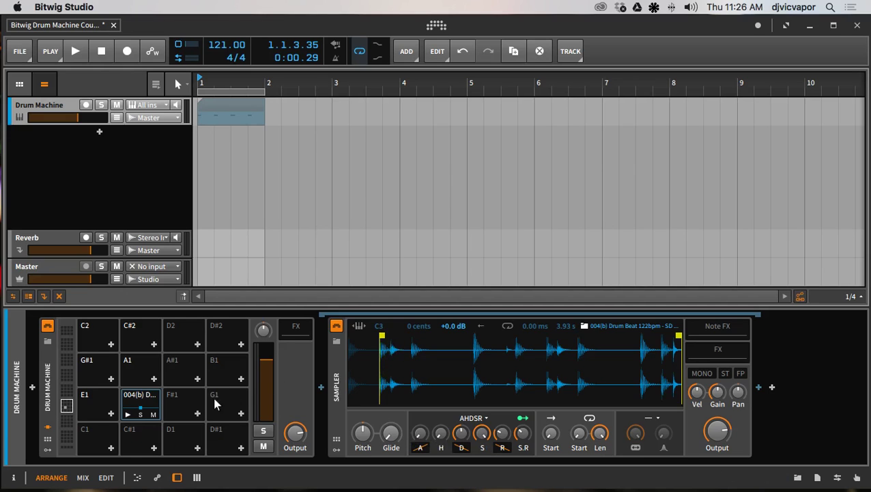
Play the drum pattern while raising the Amp Attack Time to about 200 ms, return it to zero, and stop.
{"action": "left_click", "coordinate": [76, 51]}
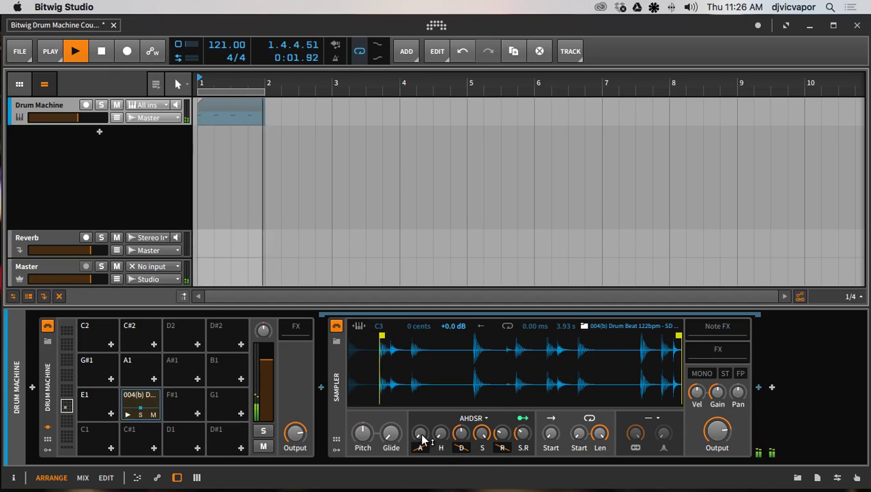
{"action": "left_click_drag", "start_coordinate": [423, 440], "coordinate": [423, 407]}
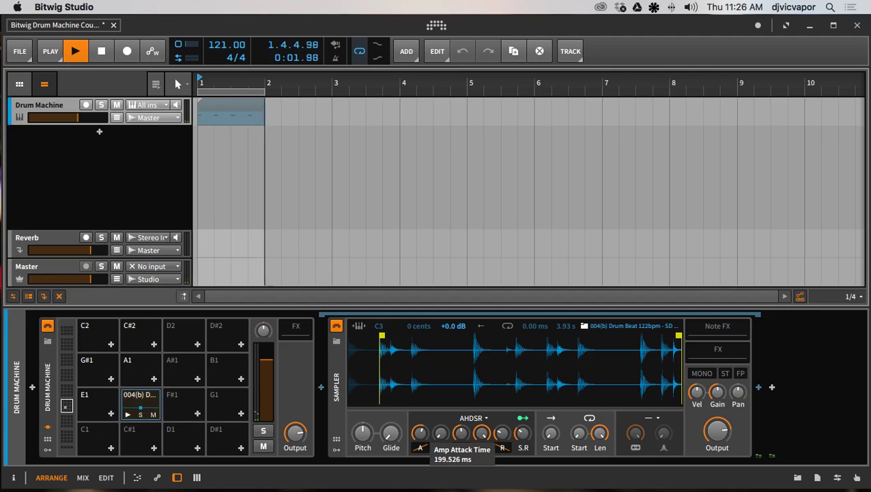
{"action": "left_click_drag", "start_coordinate": [420, 433], "coordinate": [411, 410]}
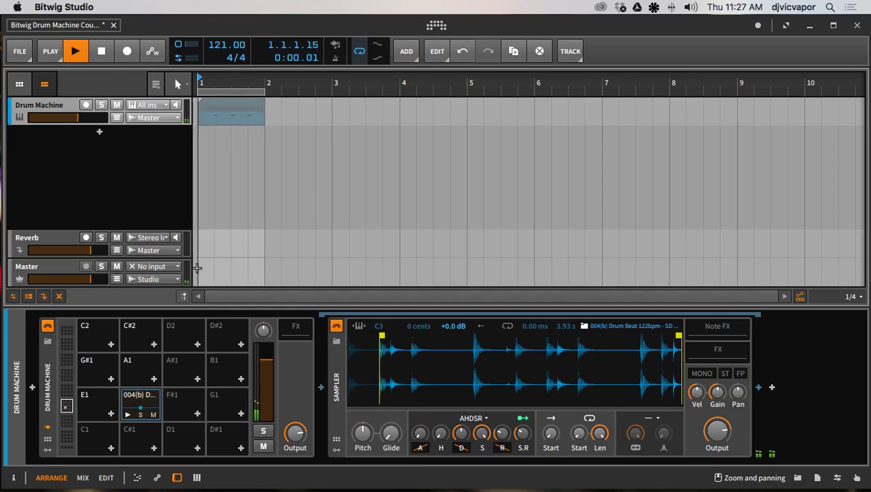
{"action": "left_click", "coordinate": [102, 54]}
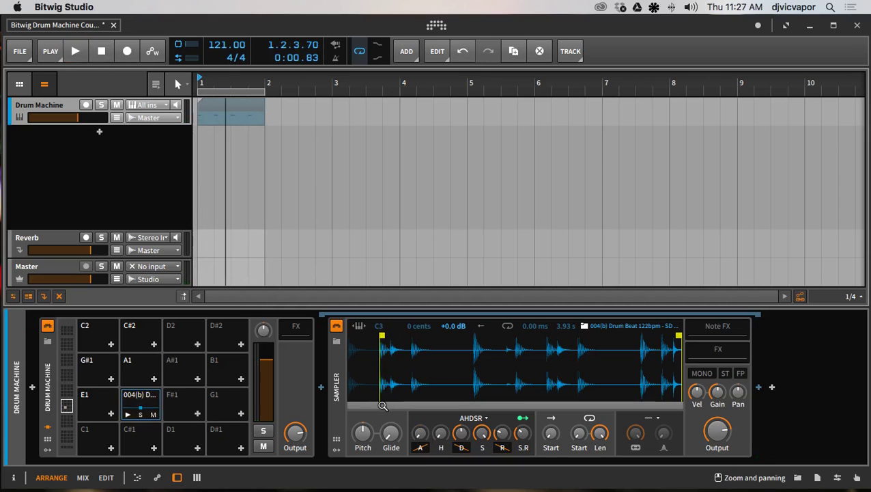
Examine the waveform around the start marker up close, and vary the attack during playback before returning it to zero.
{"action": "mouse_move", "coordinate": [381, 405]}
{"action": "left_mouse_down"}
{"action": "mouse_move", "coordinate": [383, 455]}
{"action": "mouse_move", "coordinate": [397, 454]}
{"action": "left_mouse_up"}
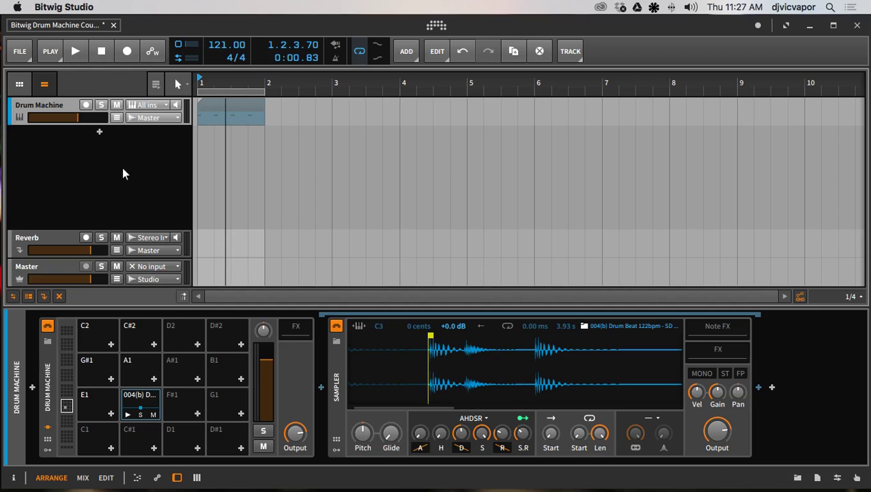
{"action": "key", "text": "space"}
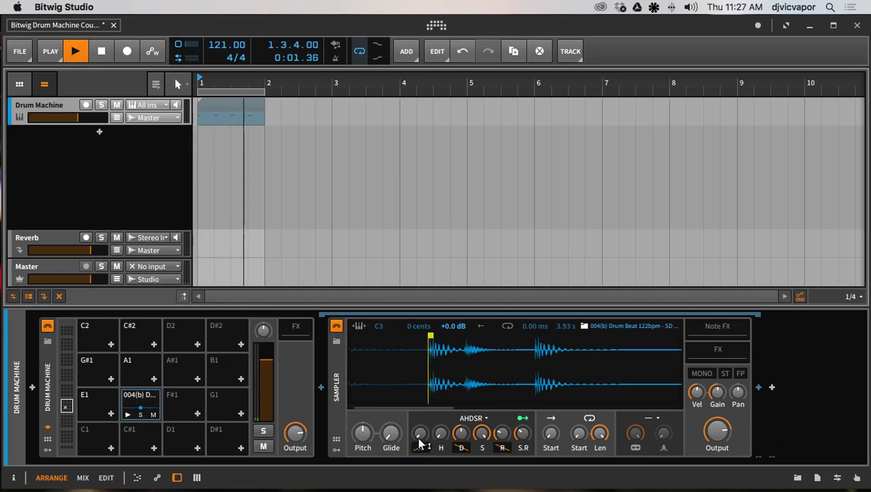
{"action": "mouse_move", "coordinate": [420, 434]}
{"action": "left_click_drag", "start_coordinate": [420, 435], "coordinate": [422, 454]}
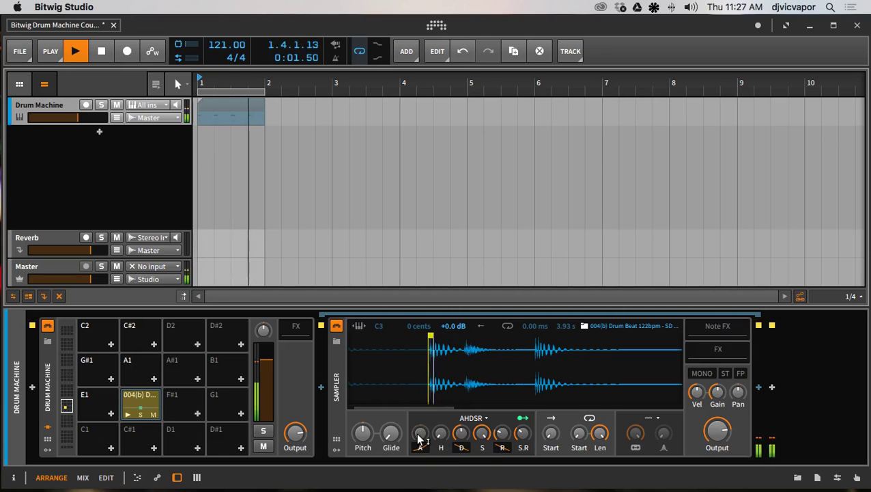
{"action": "left_click", "coordinate": [101, 54]}
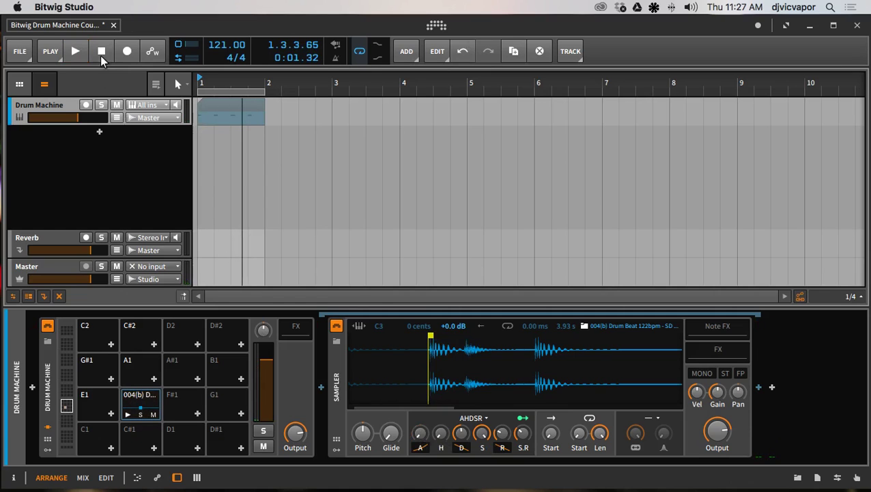
Try an Amp Hold Time of about 42 ms, reset it, and briefly show the Sampler's modulator slots.
{"action": "left_click_drag", "start_coordinate": [442, 440], "coordinate": [442, 441]}
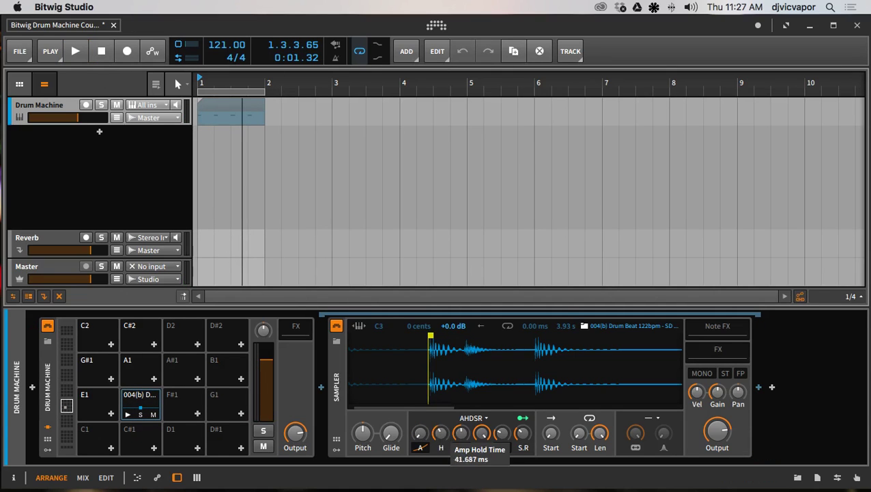
{"action": "left_click_drag", "start_coordinate": [442, 437], "coordinate": [528, 436]}
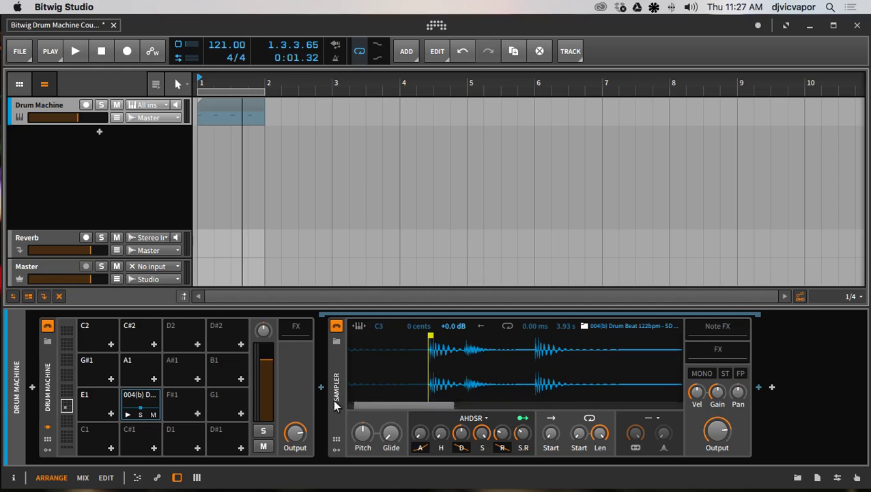
{"action": "left_click", "coordinate": [337, 452]}
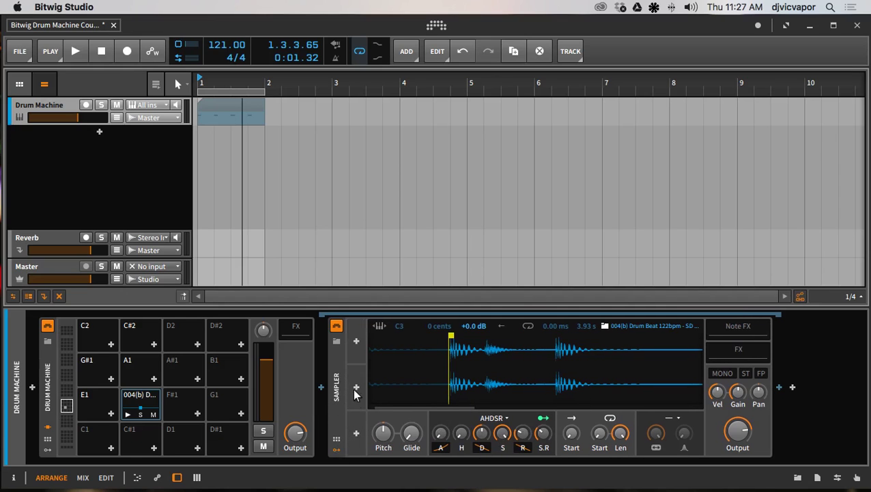
{"action": "left_click", "coordinate": [339, 448]}
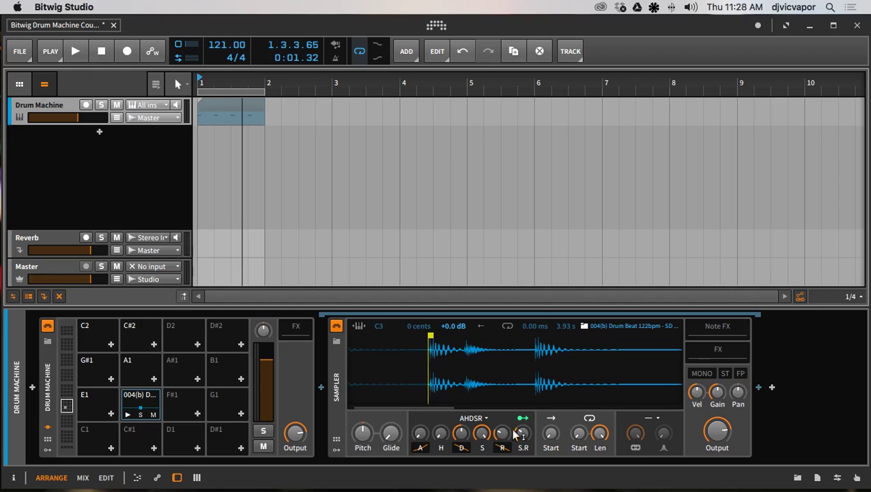
Audition the drum pattern with the Sampler's Sample Start raised to about 31 %, and bring it back to zero.
{"action": "left_click_drag", "start_coordinate": [555, 438], "coordinate": [555, 437]}
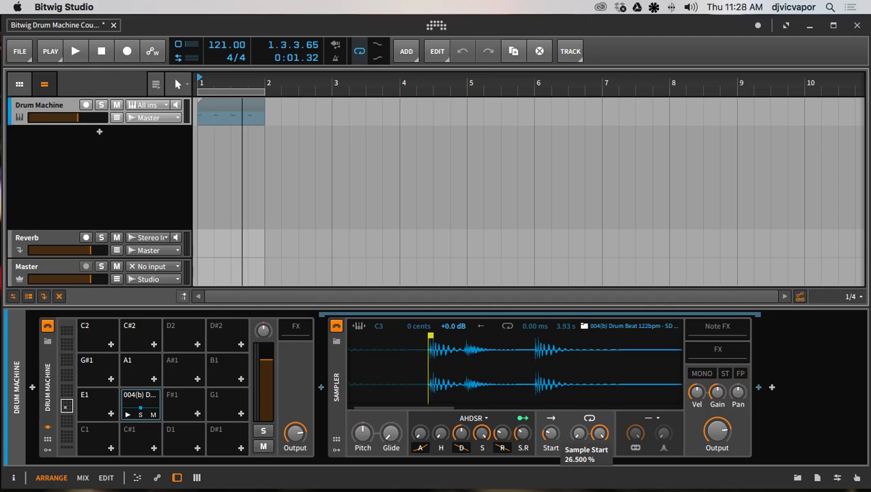
{"action": "left_click_drag", "start_coordinate": [579, 433], "coordinate": [551, 438]}
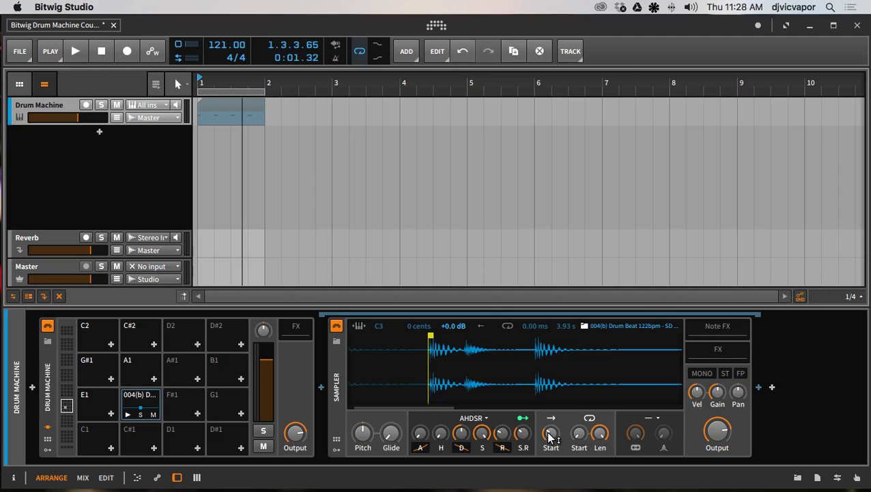
{"action": "mouse_move", "coordinate": [551, 437]}
{"action": "key", "text": "space"}
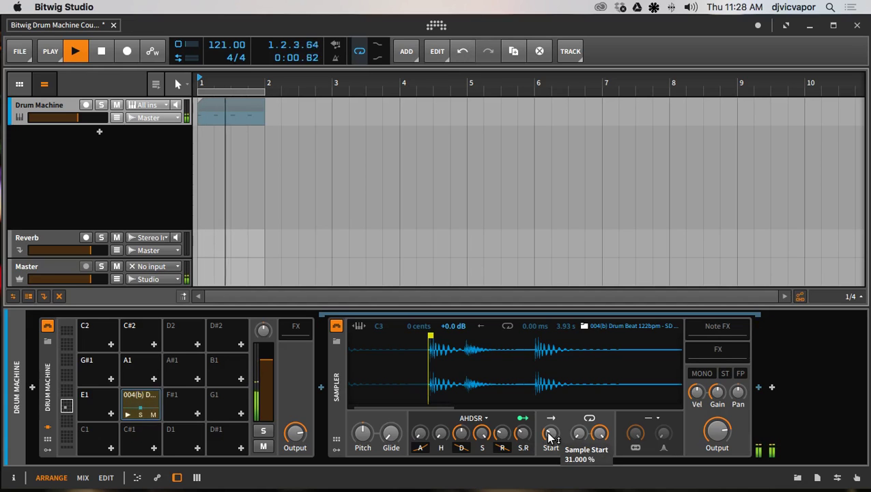
{"action": "mouse_move", "coordinate": [550, 437]}
{"action": "left_mouse_down"}
{"action": "mouse_move", "coordinate": [551, 427]}
{"action": "mouse_move", "coordinate": [551, 452]}
{"action": "left_mouse_up"}
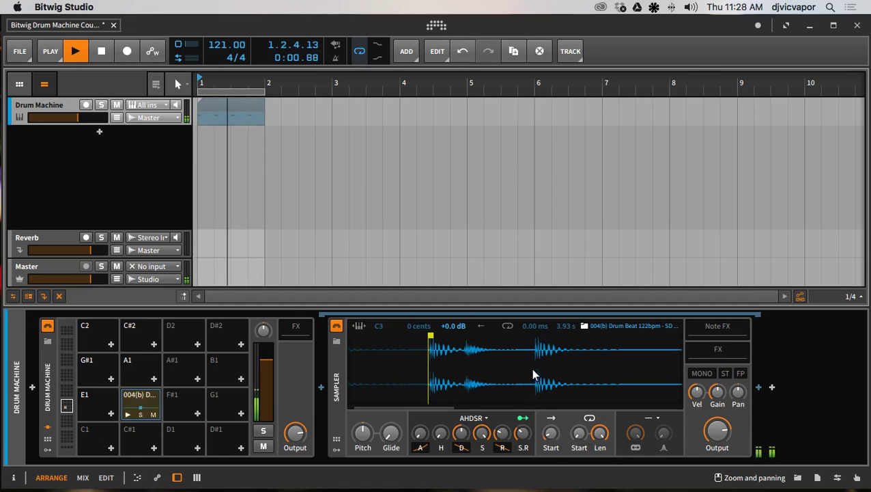
Compare the sample start marker with the Sample Start control during playback, stop, and leave Sample Start at 0 %.
{"action": "left_click", "coordinate": [431, 334]}
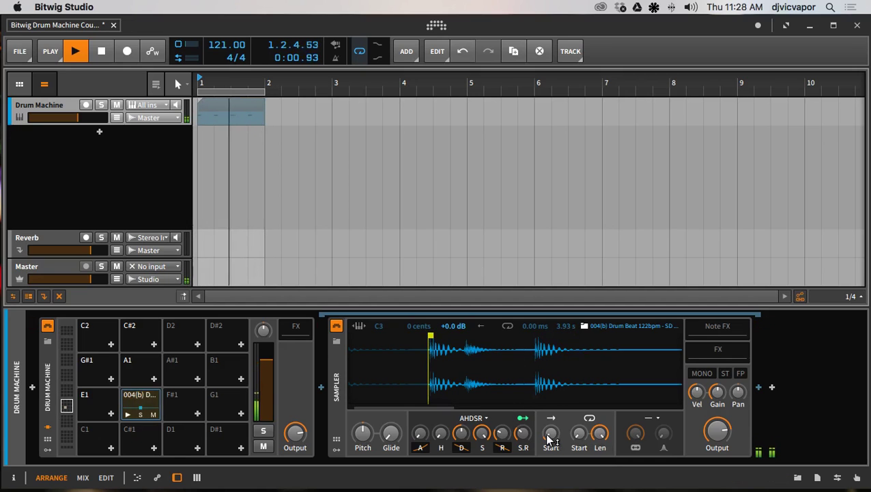
{"action": "left_click_drag", "start_coordinate": [551, 437], "coordinate": [550, 437]}
{"action": "key", "text": "space"}
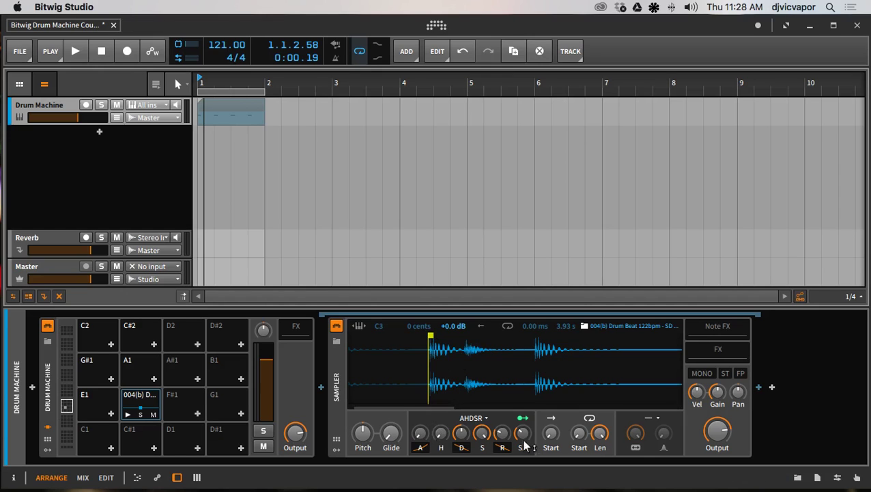
{"action": "left_click", "coordinate": [578, 432]}
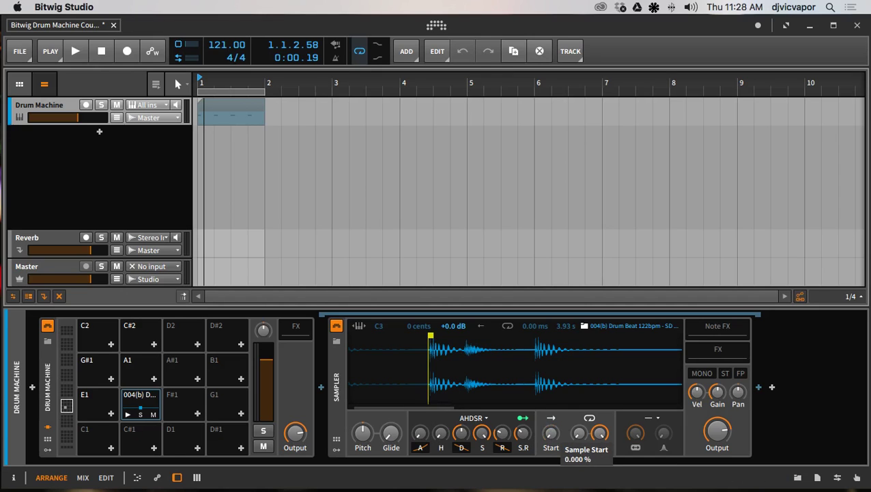
Try the Sampler's Loop Start and Loop Length controls, lowering the length to 97.5 % and bringing it back to full.
{"action": "left_click_drag", "start_coordinate": [579, 433], "coordinate": [442, 362]}
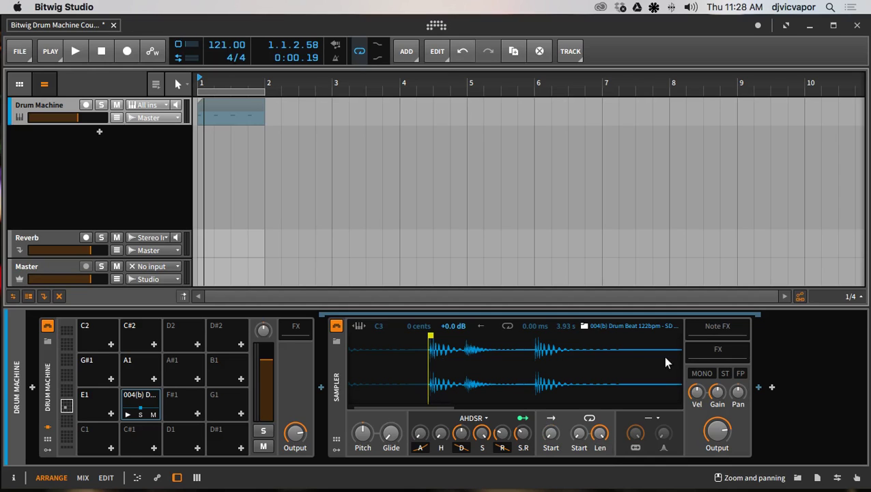
{"action": "left_click", "coordinate": [580, 434]}
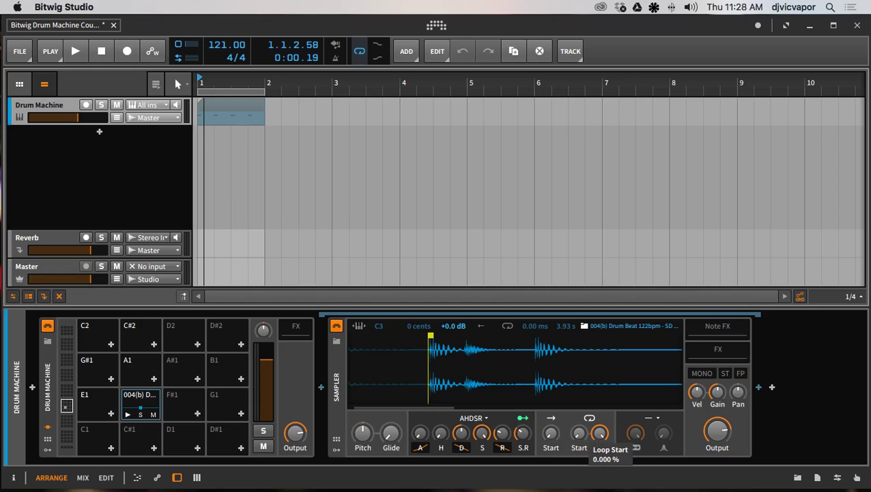
{"action": "left_click", "coordinate": [600, 432]}
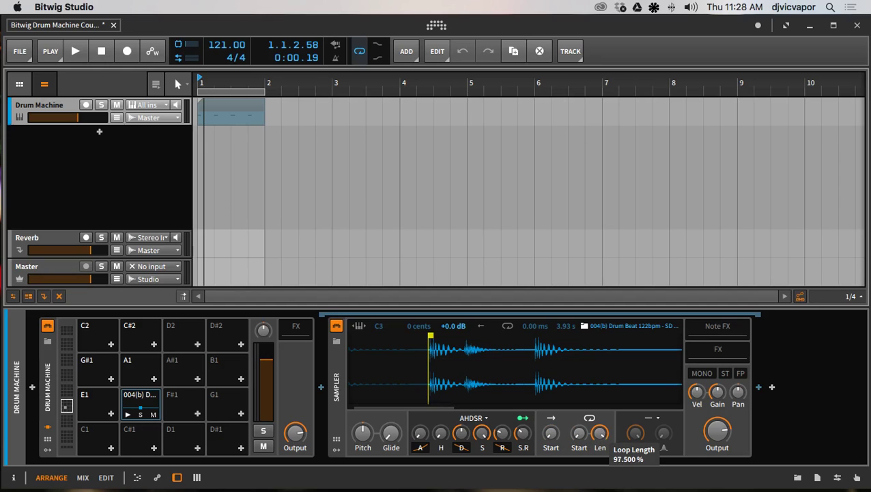
{"action": "left_click_drag", "start_coordinate": [600, 432], "coordinate": [591, 419]}
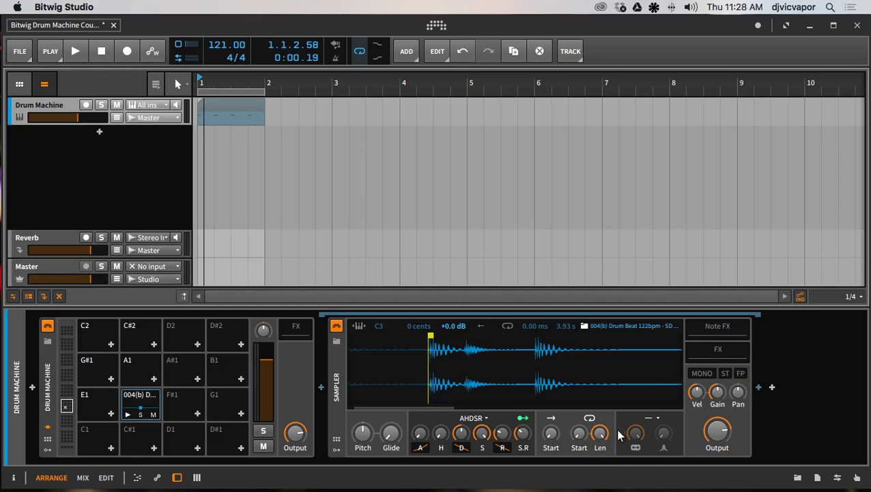
Audition the bandpass filter on the Sampler by sweeping its cutoff during playback, return the filter to bypass, and stop.
{"action": "left_click", "coordinate": [657, 419]}
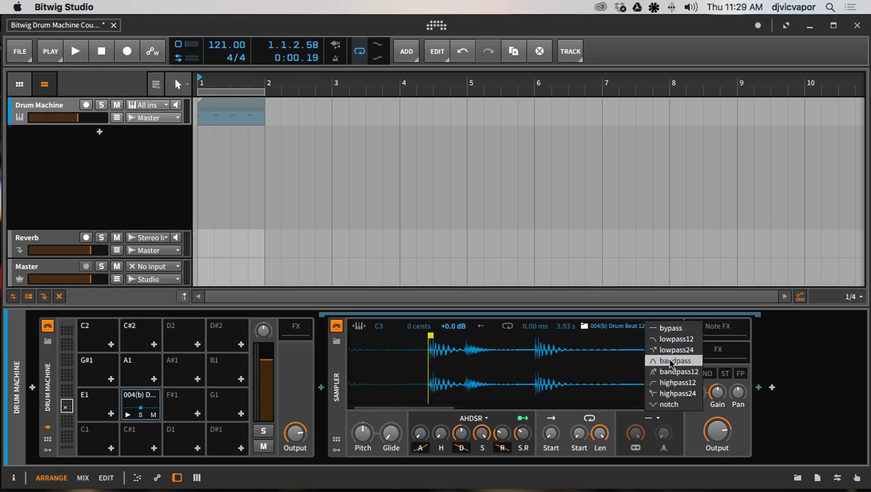
{"action": "left_click", "coordinate": [673, 362]}
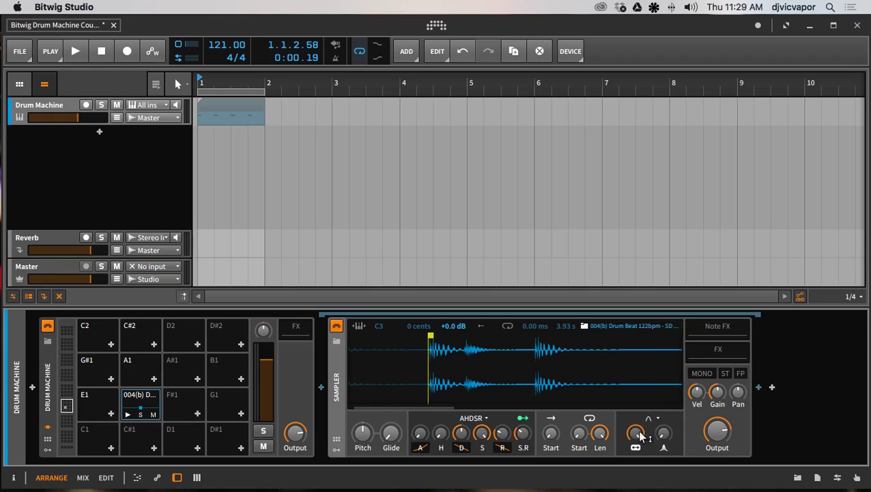
{"action": "left_click_drag", "start_coordinate": [635, 439], "coordinate": [636, 435]}
{"action": "left_click", "coordinate": [77, 52]}
{"action": "left_click_drag", "start_coordinate": [635, 433], "coordinate": [649, 415]}
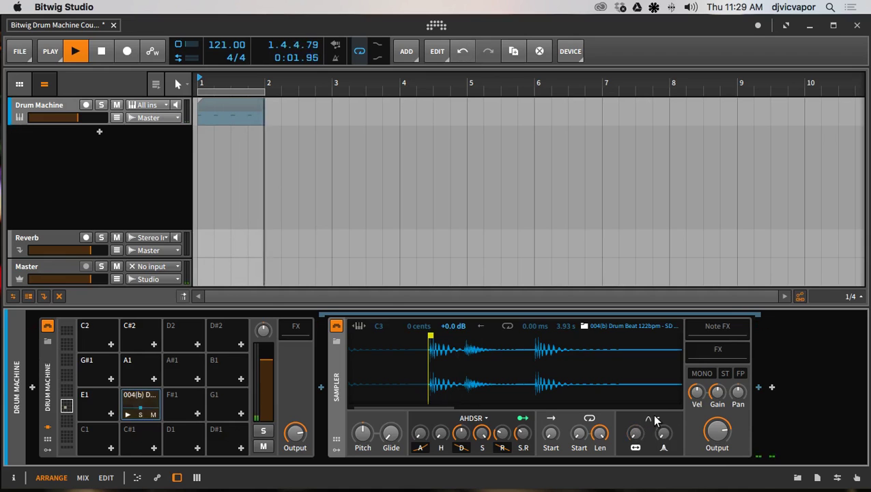
{"action": "left_click", "coordinate": [652, 419]}
{"action": "left_click", "coordinate": [667, 333]}
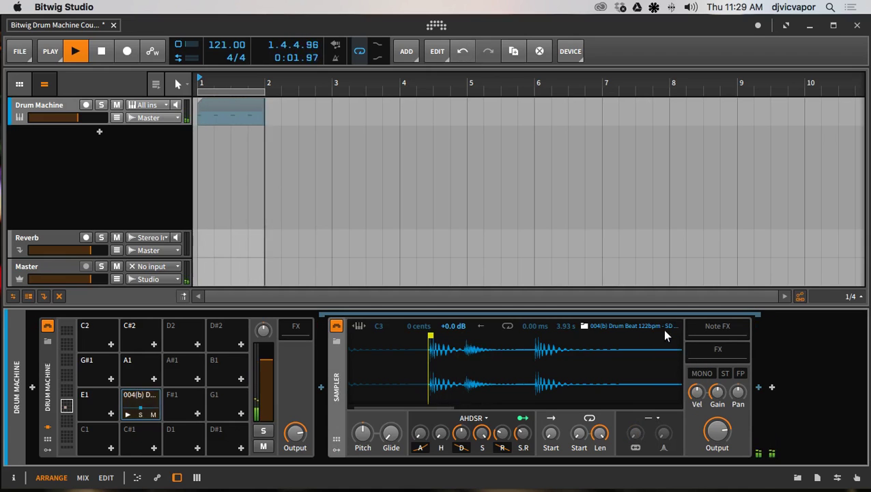
{"action": "left_click", "coordinate": [97, 52]}
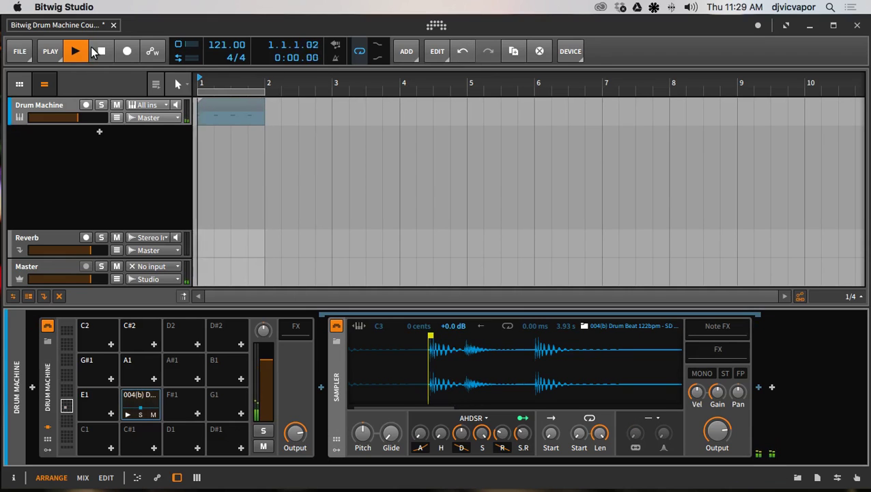
{"action": "left_click", "coordinate": [97, 53]}
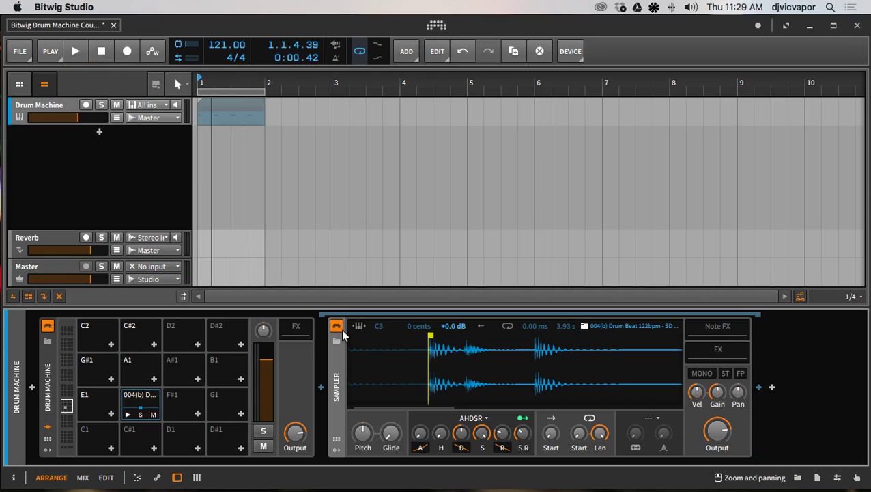
Vary the Sampler's Velocity Sensitivity during playback, ending at about +41 dB, and stop playback.
{"action": "left_click", "coordinate": [74, 56]}
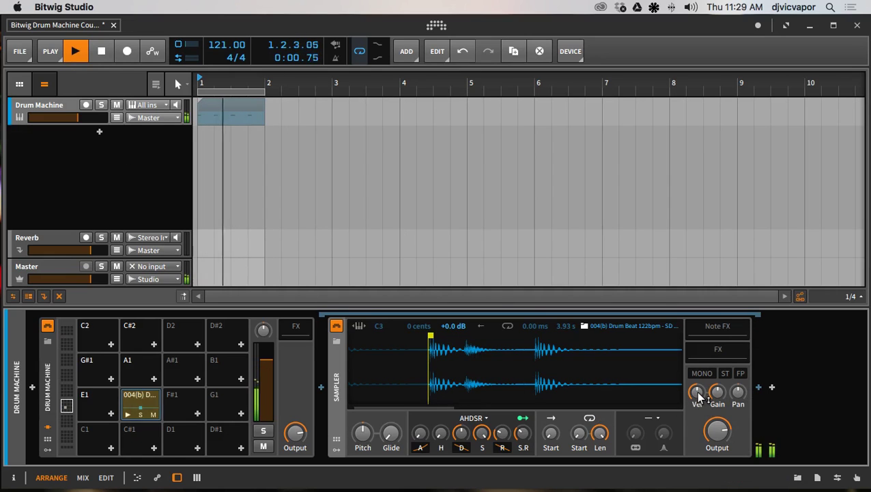
{"action": "left_click_drag", "start_coordinate": [695, 391], "coordinate": [696, 403]}
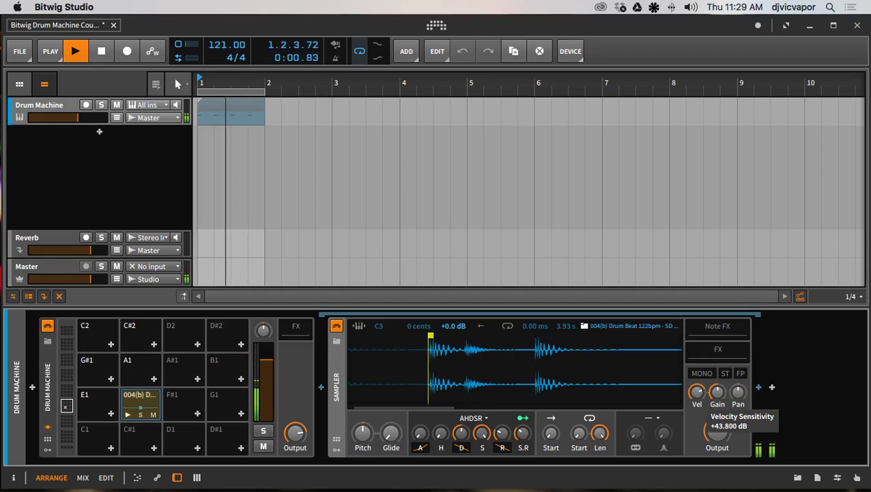
{"action": "mouse_move", "coordinate": [697, 391]}
{"action": "left_mouse_down"}
{"action": "mouse_move", "coordinate": [696, 348]}
{"action": "mouse_move", "coordinate": [696, 391]}
{"action": "left_mouse_up"}
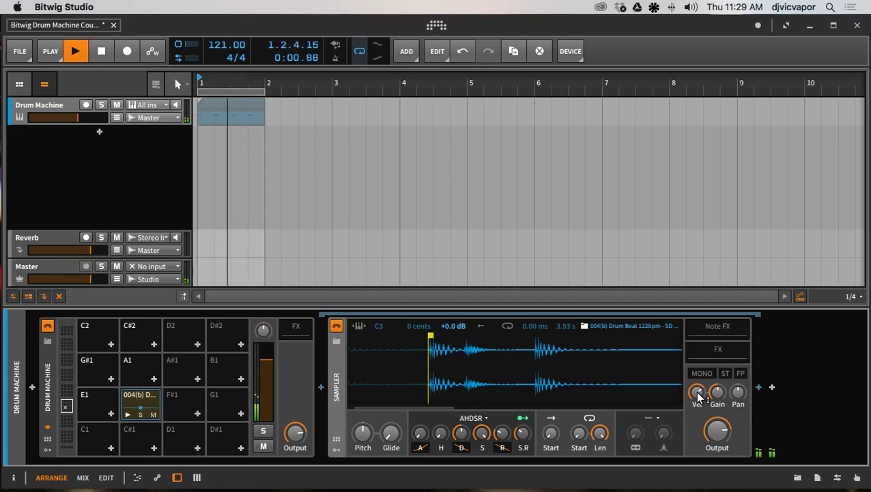
{"action": "key", "text": "space"}
{"action": "mouse_move", "coordinate": [695, 391]}
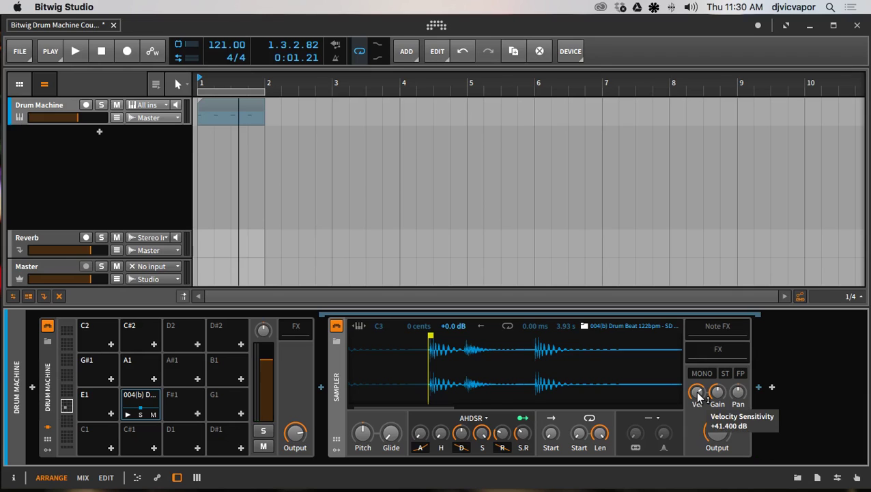
Move the sample start marker to the second drum hit and audition the pad with Velocity Sensitivity raised to about +46.5 dB.
{"action": "left_click_drag", "start_coordinate": [430, 334], "coordinate": [465, 338]}
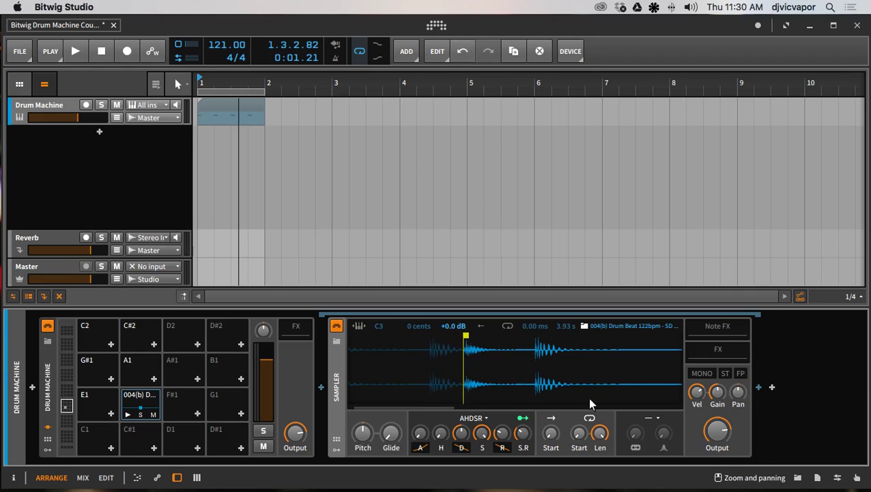
{"action": "left_click", "coordinate": [127, 416]}
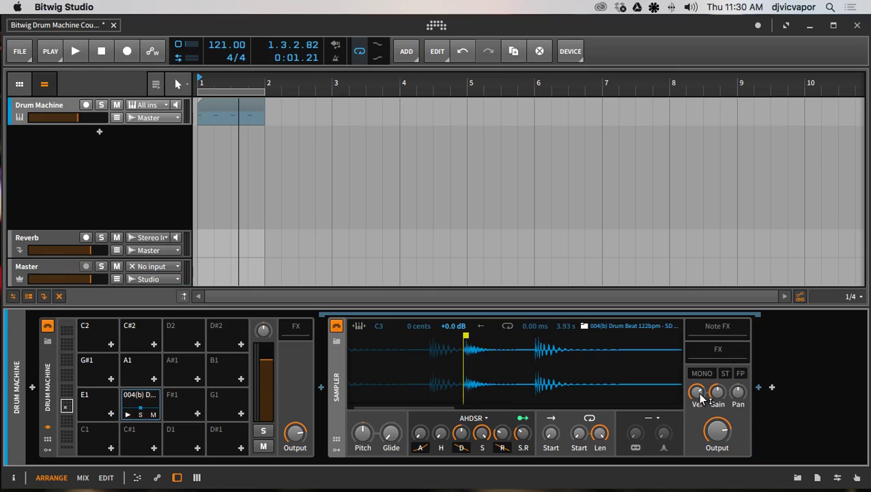
{"action": "left_click_drag", "start_coordinate": [700, 400], "coordinate": [701, 388]}
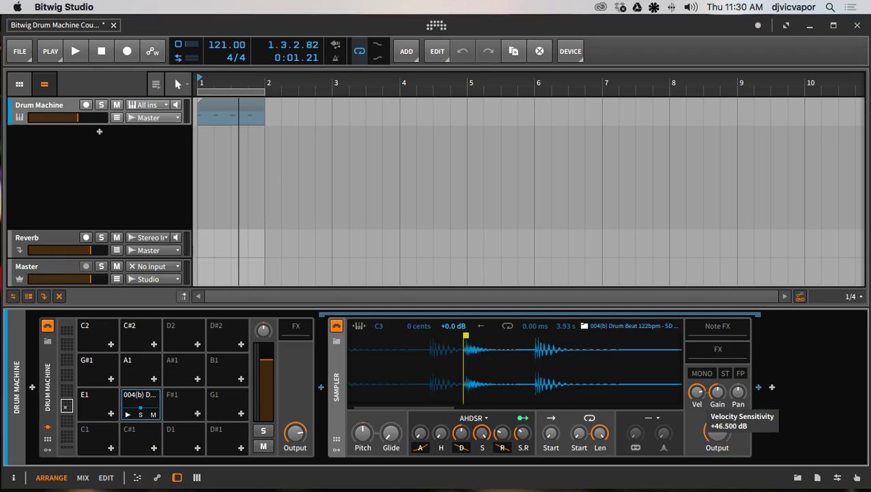
{"action": "left_click_drag", "start_coordinate": [700, 387], "coordinate": [700, 387]}
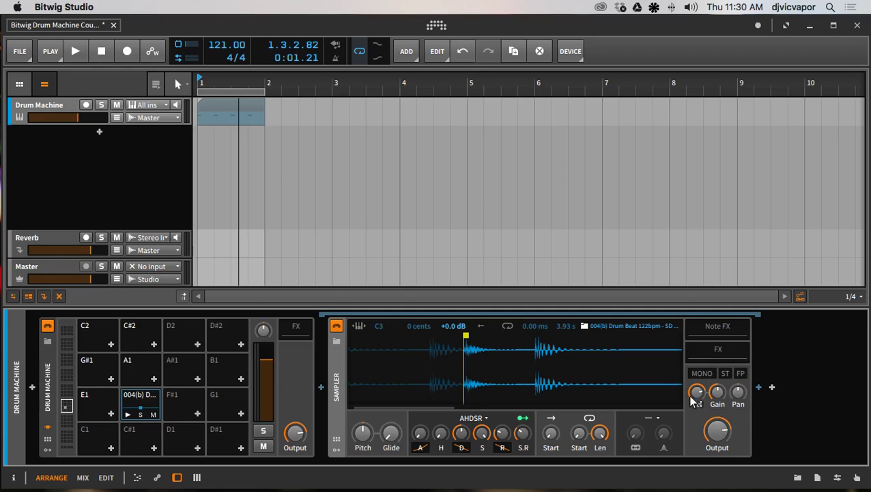
{"action": "mouse_move", "coordinate": [700, 392]}
{"action": "left_click", "coordinate": [130, 415]}
Examine the Sampler's Gain, Pan and Output controls.
{"action": "left_click_drag", "start_coordinate": [714, 389], "coordinate": [741, 395]}
{"action": "left_click_drag", "start_coordinate": [719, 432], "coordinate": [718, 432]}
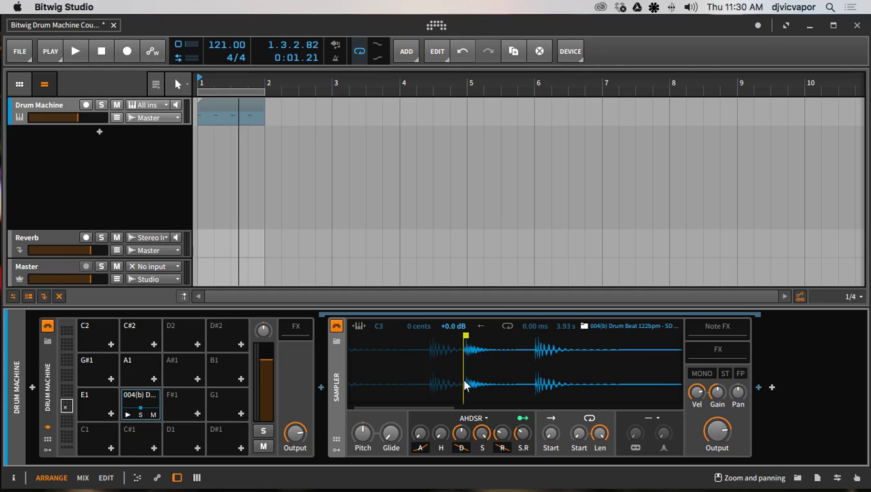